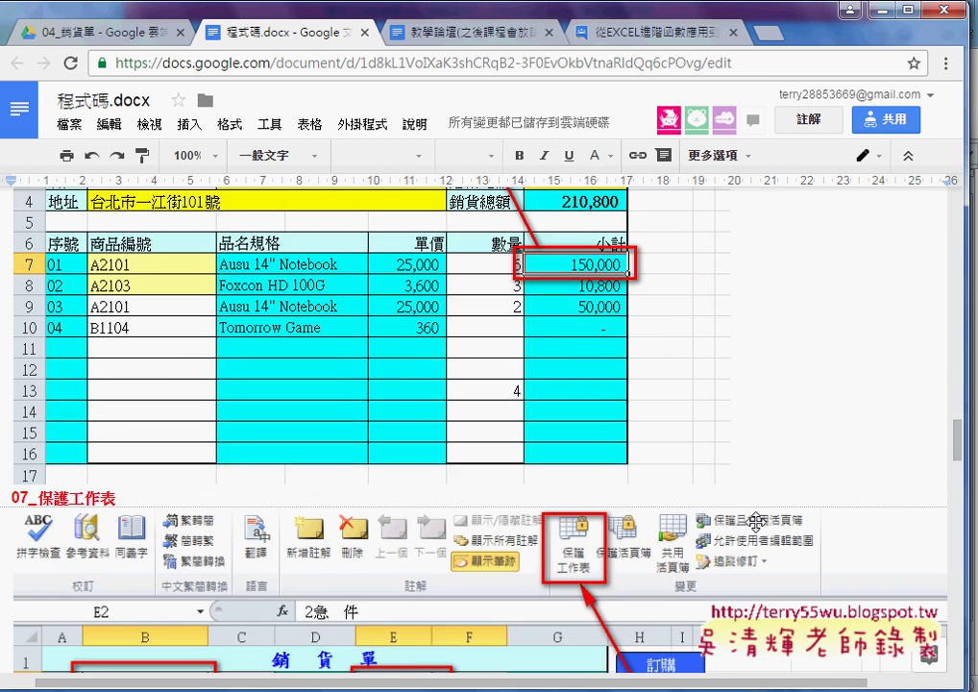
scroll(747, 523, down, 4)
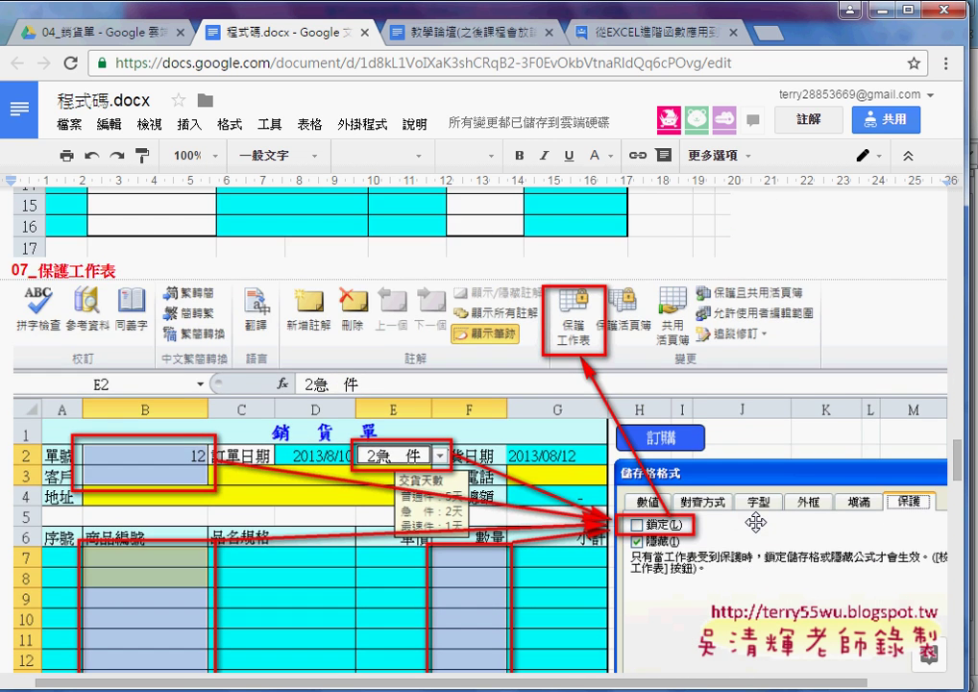
Step: Scroll the 程式碼.docx notes to section 07_保護工作表 and read the sheet-protection steps
scroll(755, 522, down, 1)
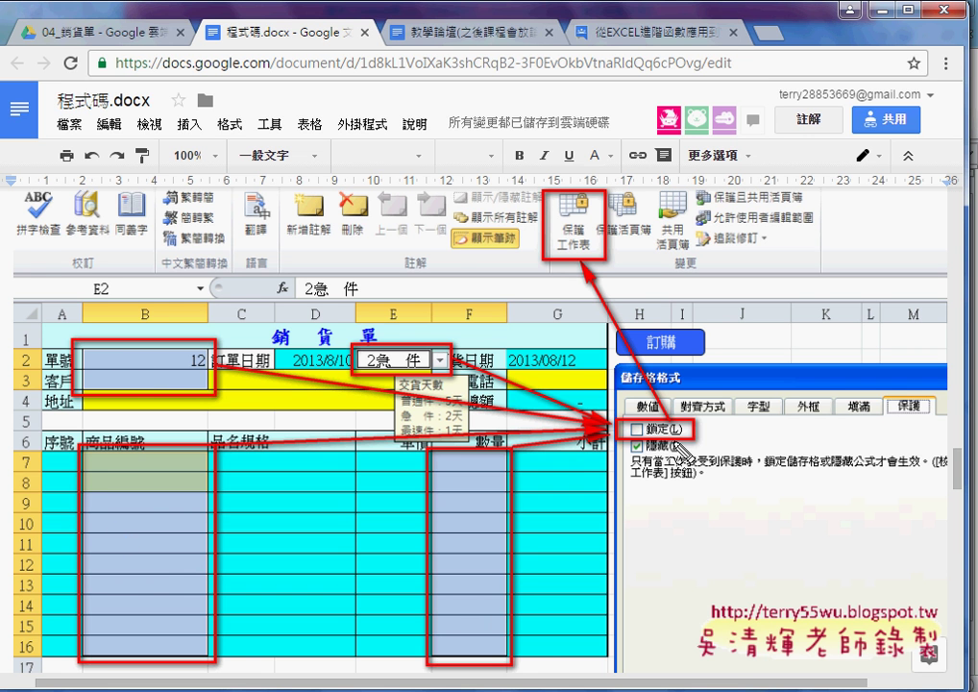
drag(635, 454, 675, 454)
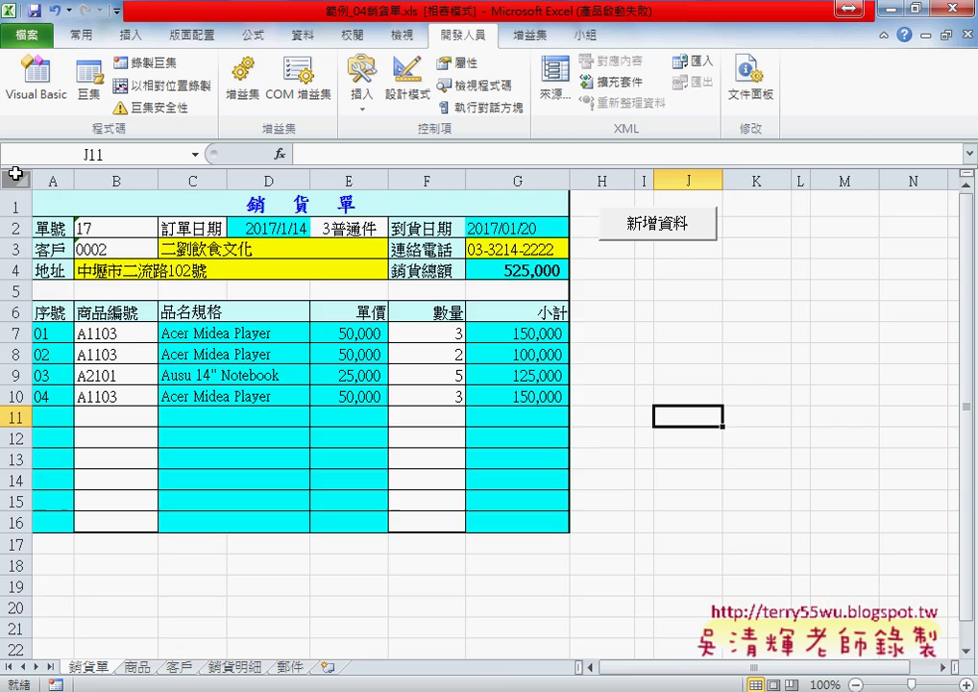
Step: Set every cell on the 銷貨單 sheet to 鎖定 and 隱藏 in Format Cells' 保護 settings
click(16, 173)
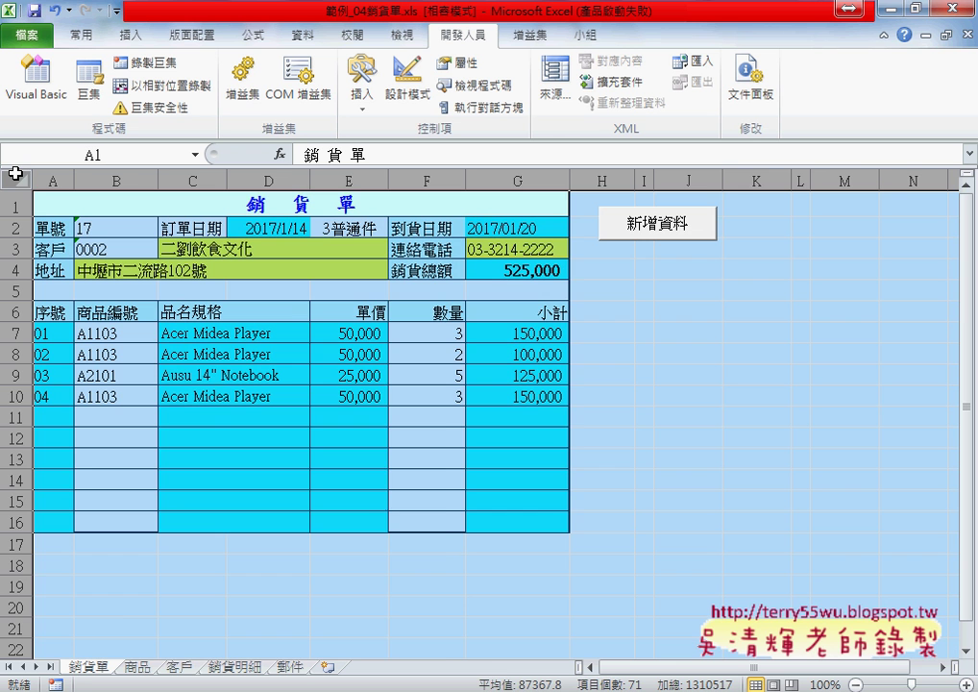
right_click(303, 365)
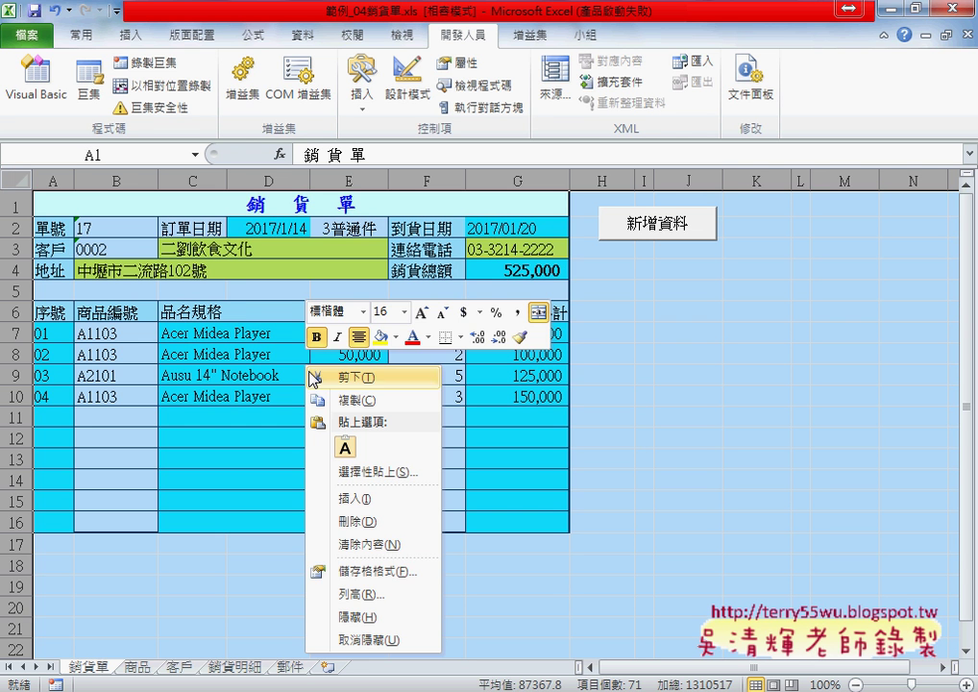
click(377, 575)
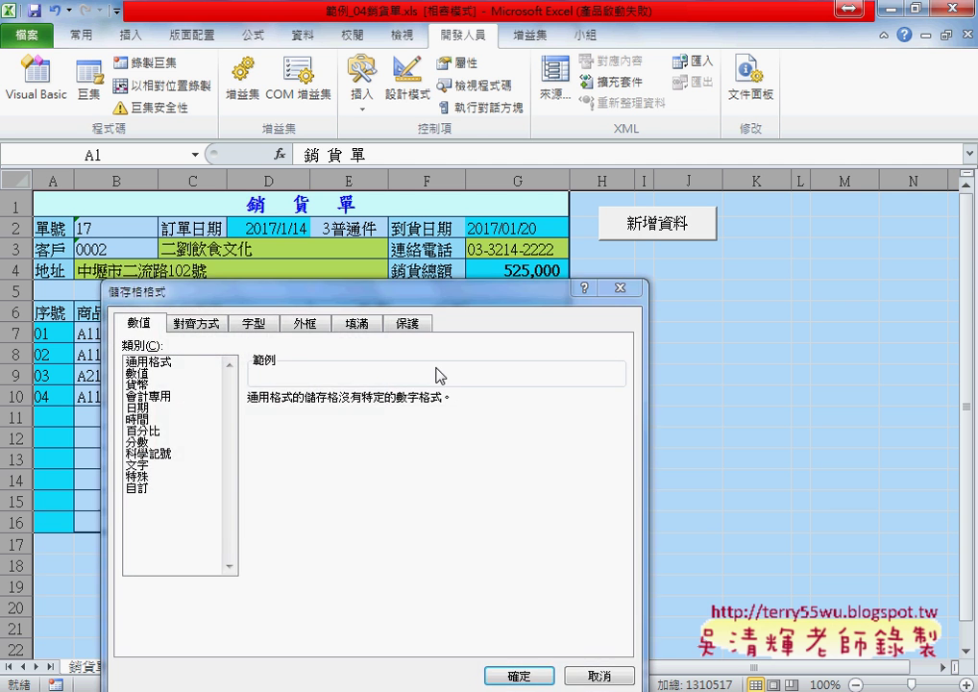
drag(431, 304, 525, 204)
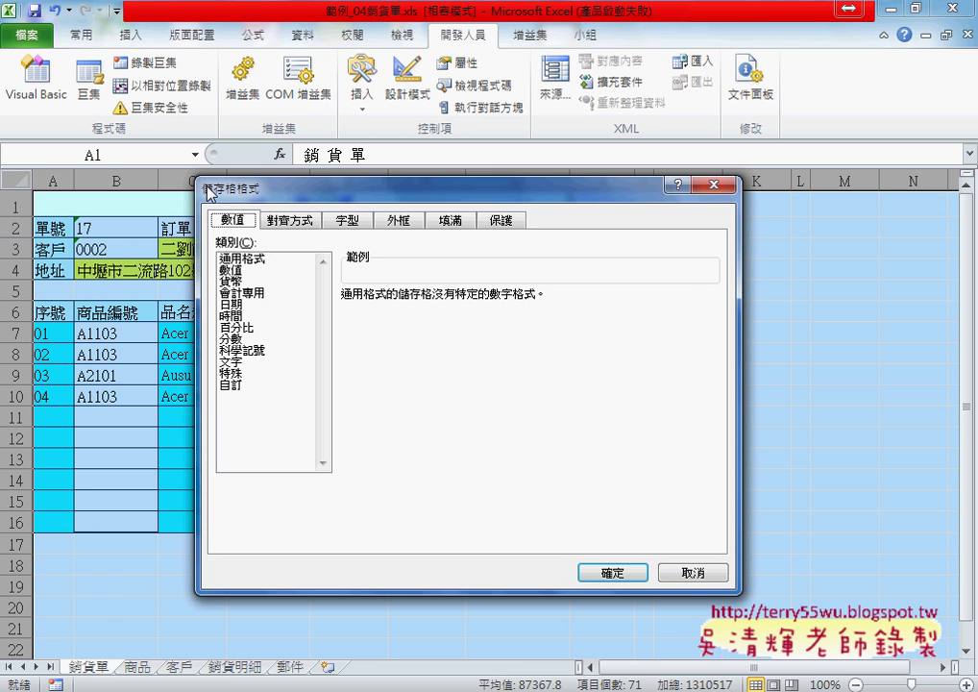
click(499, 221)
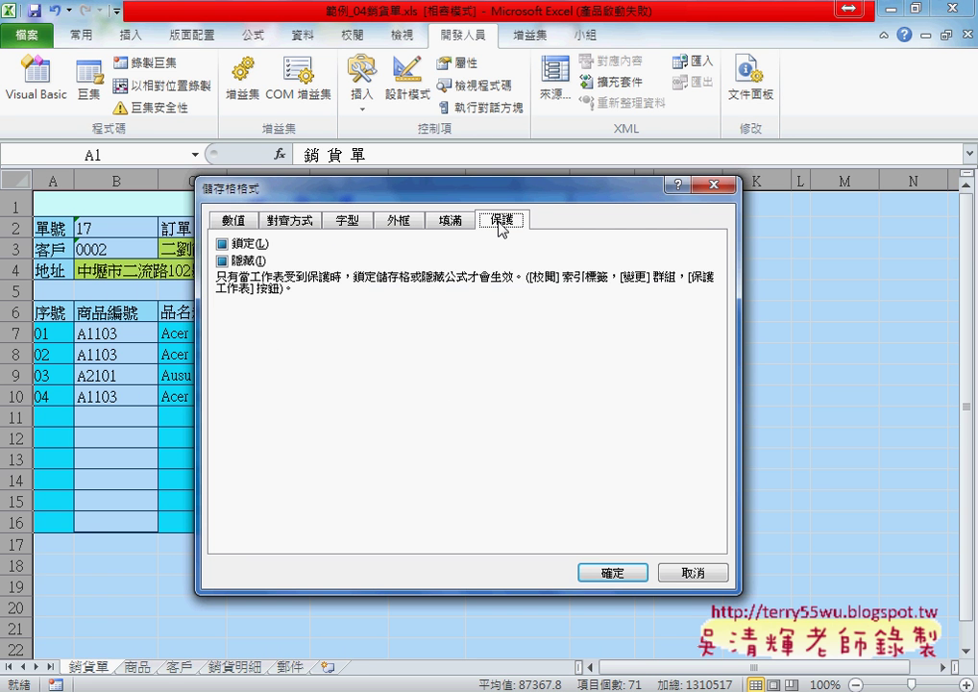
click(222, 244)
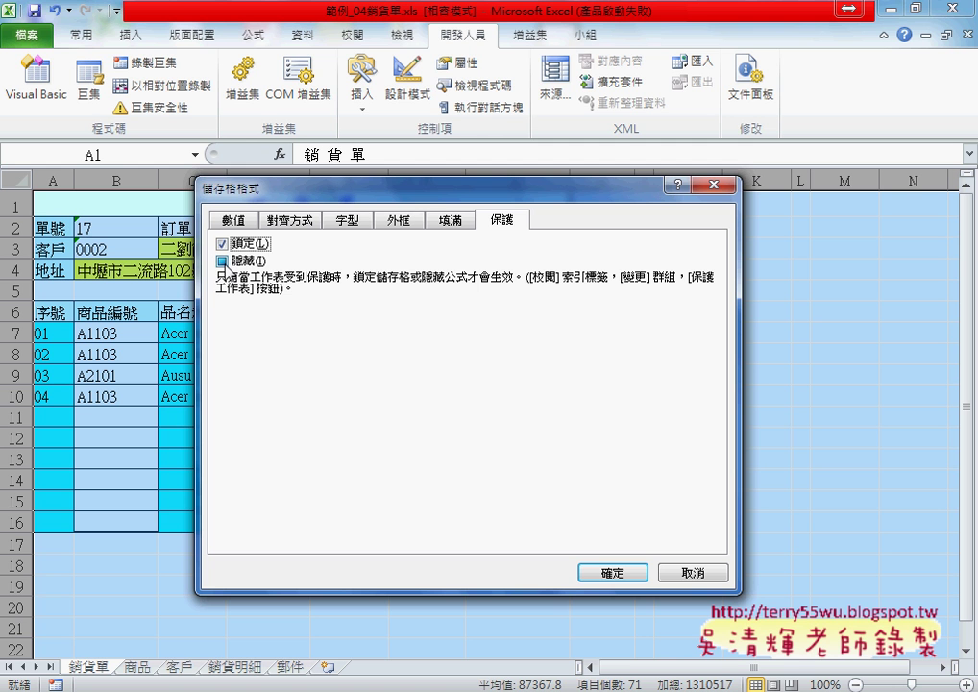
click(222, 261)
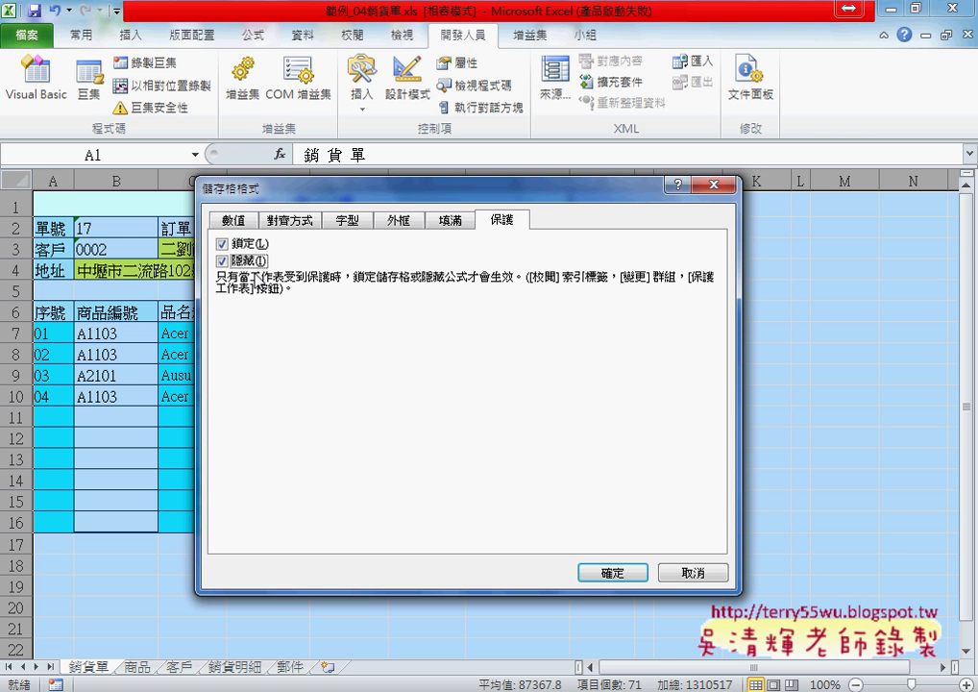
click(614, 573)
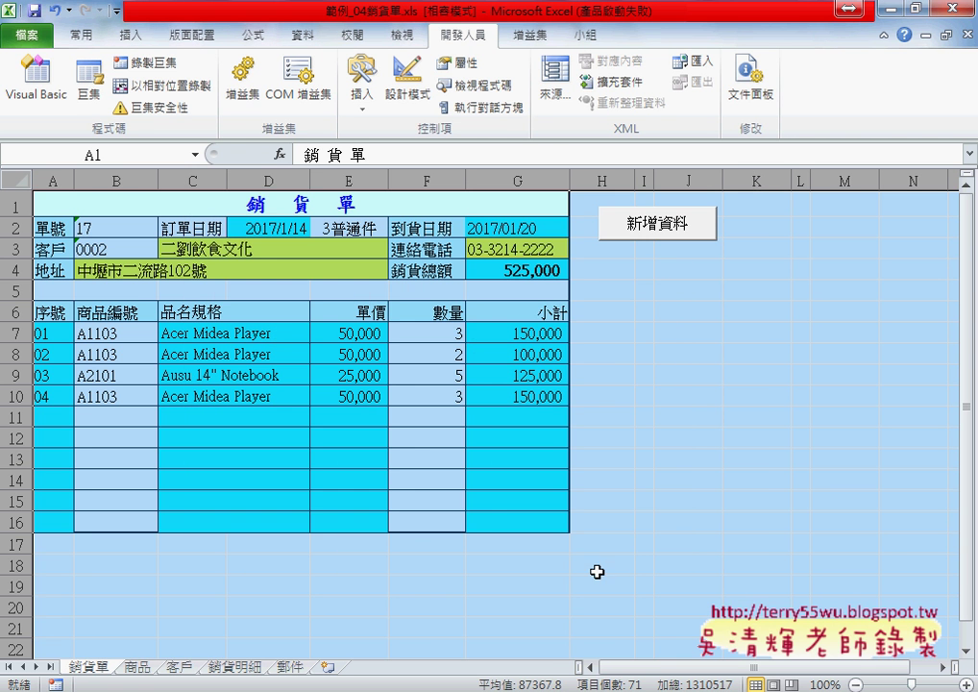
Step: Build a multi-range selection of order number/customer B2:B3, delivery type E2, product codes B7:B16 and quantities F7:F16
click(299, 378)
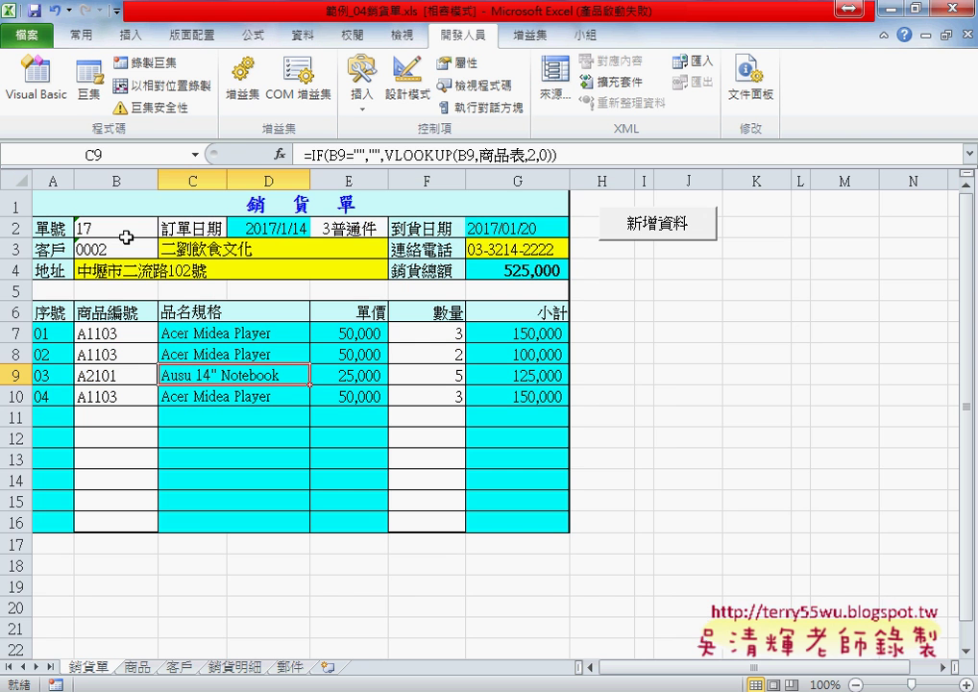
drag(126, 238, 120, 250)
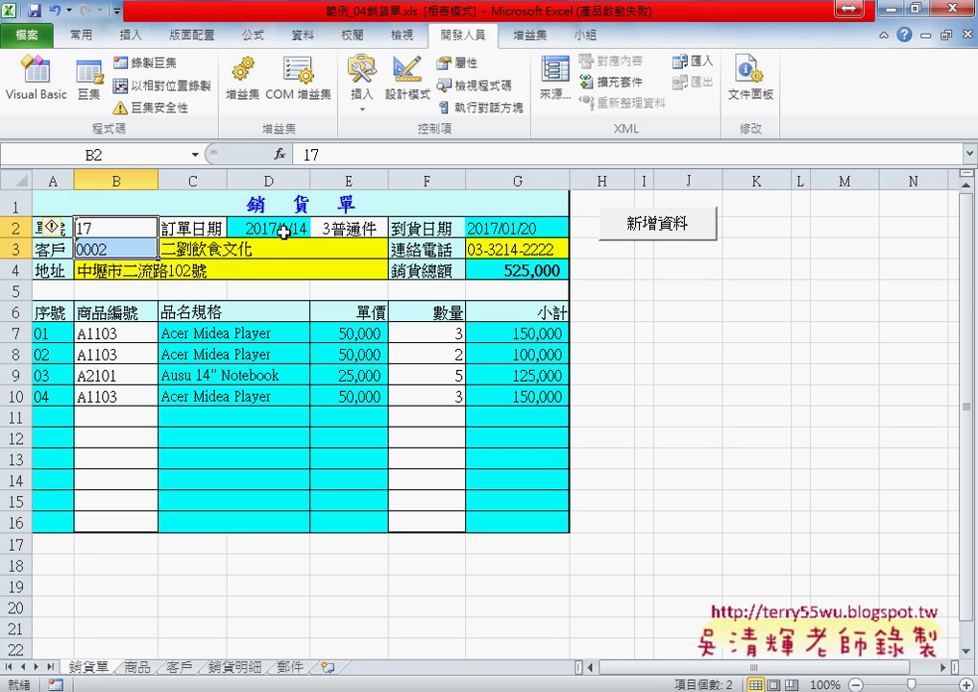
ctrl+click(344, 231)
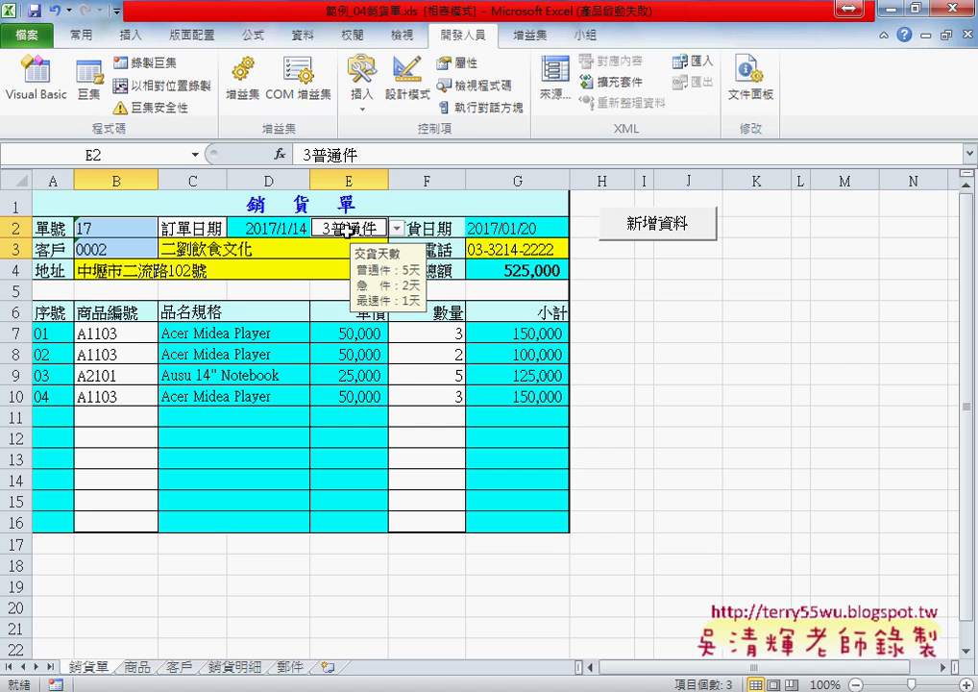
ctrl+drag(135, 336, 123, 514)
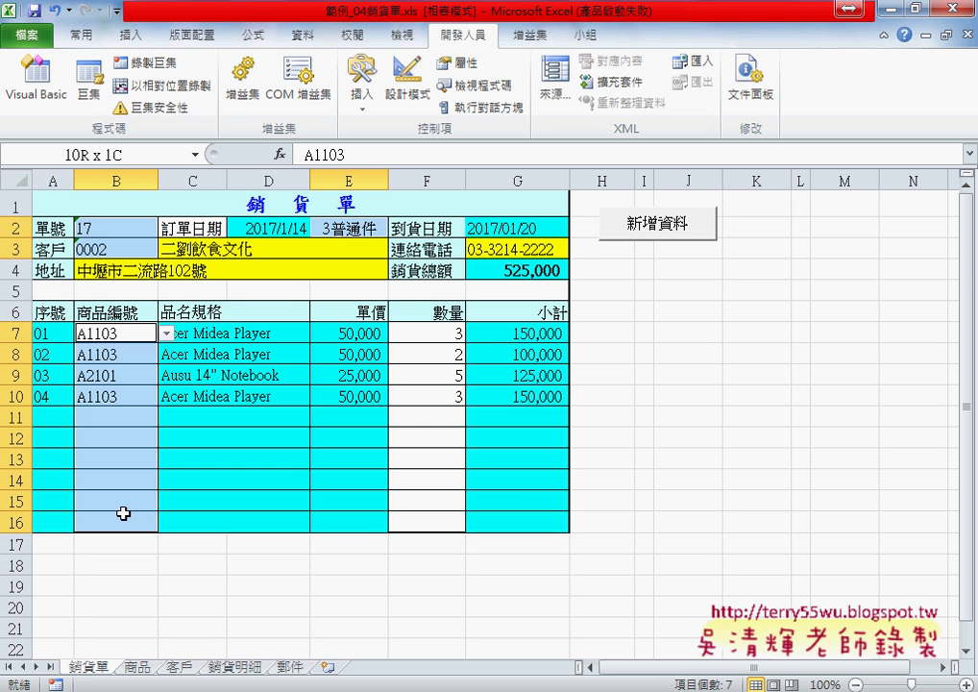
ctrl+drag(423, 333, 442, 514)
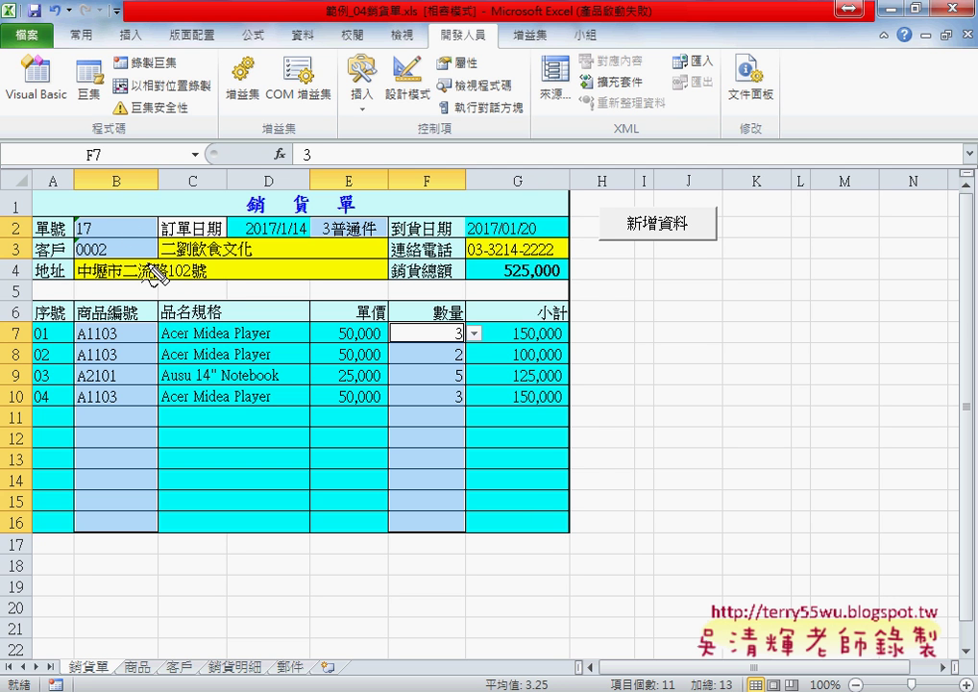
mouse_move(127, 272)
mouse_down()
mouse_move(152, 213)
mouse_move(130, 269)
mouse_up()
drag(328, 233, 351, 255)
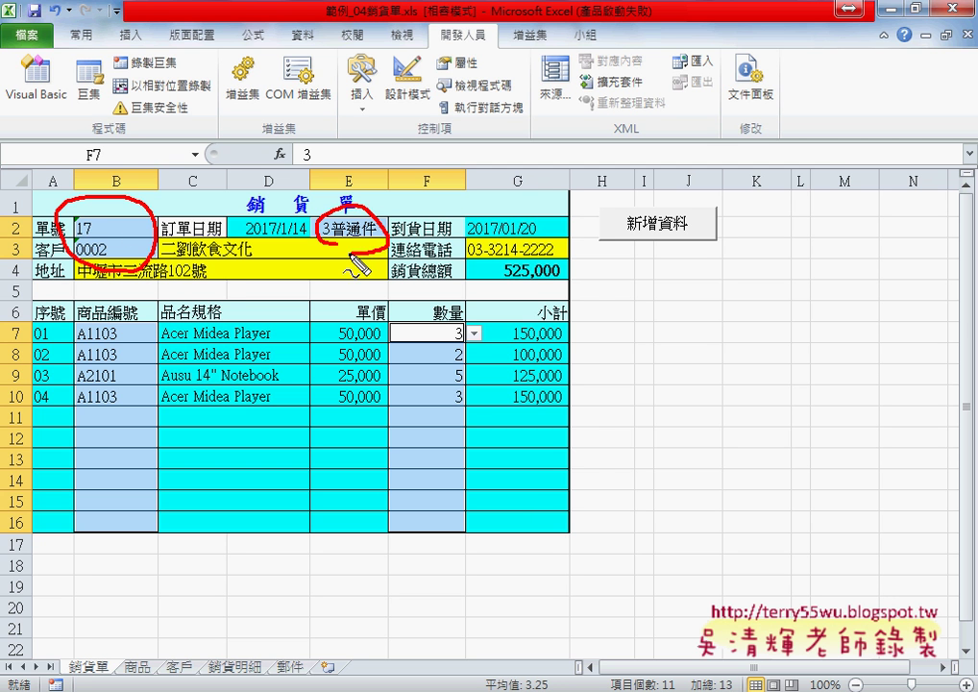
drag(134, 307, 149, 575)
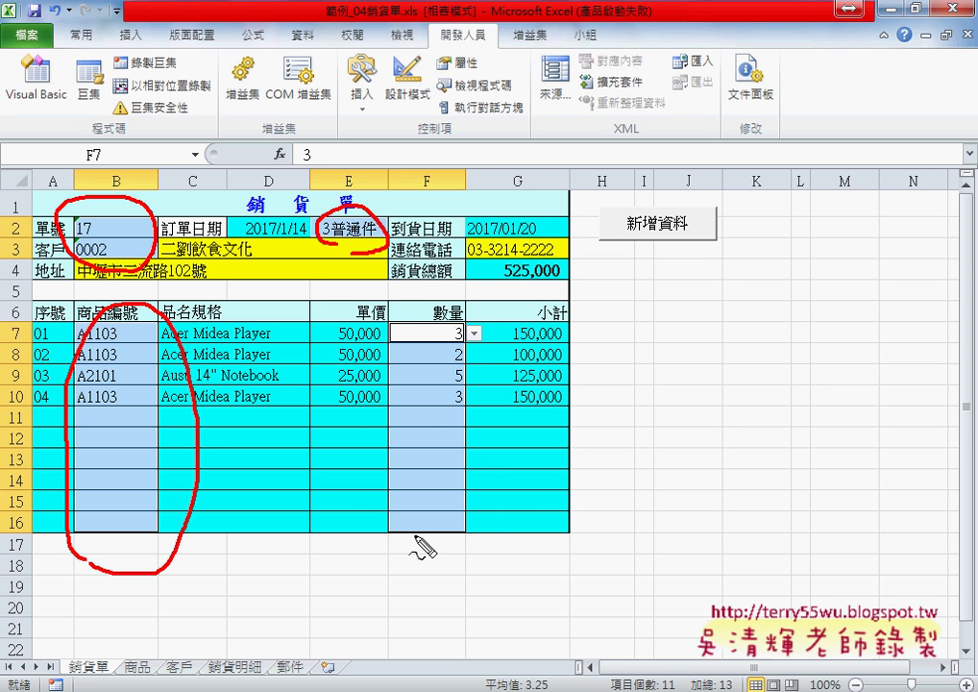
mouse_move(402, 551)
mouse_down()
mouse_move(471, 337)
mouse_move(406, 555)
mouse_up()
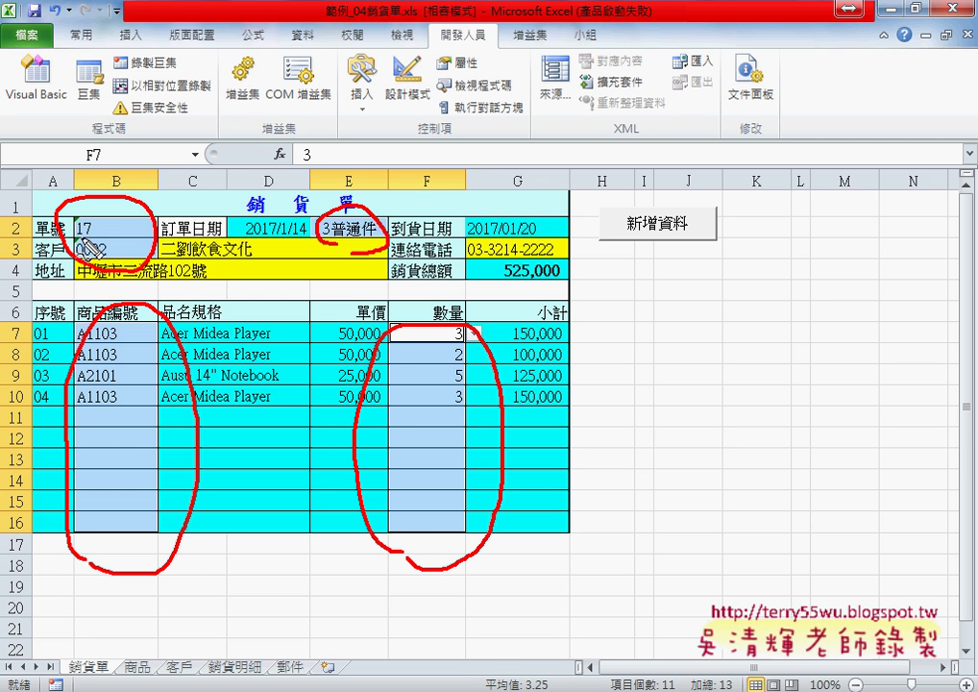
drag(69, 235, 84, 233)
mouse_move(241, 197)
mouse_down()
mouse_move(197, 177)
mouse_move(113, 227)
mouse_move(130, 204)
mouse_up()
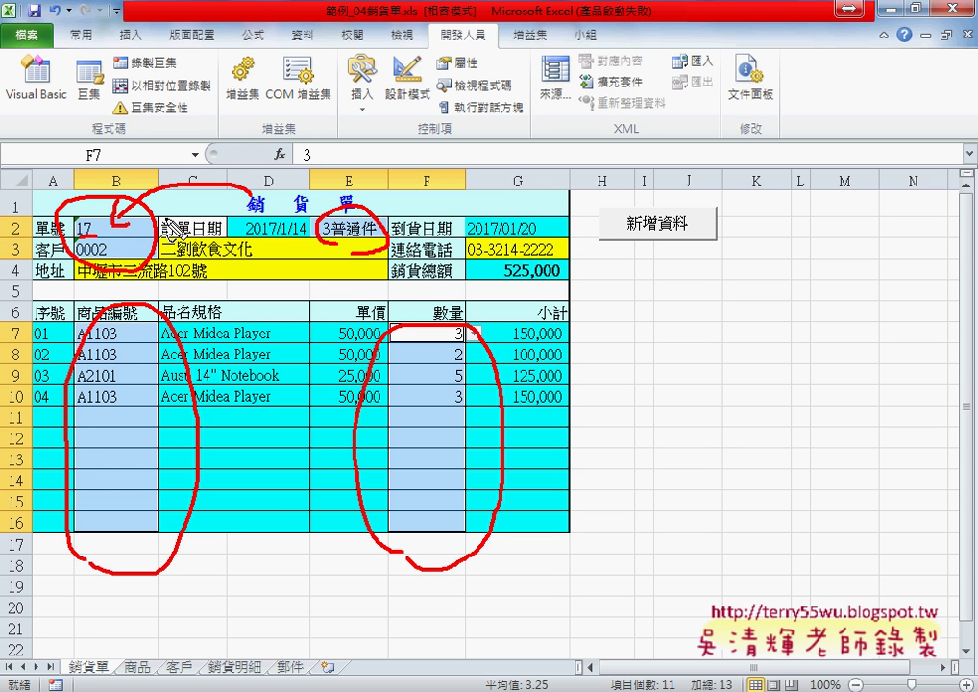
key(Escape)
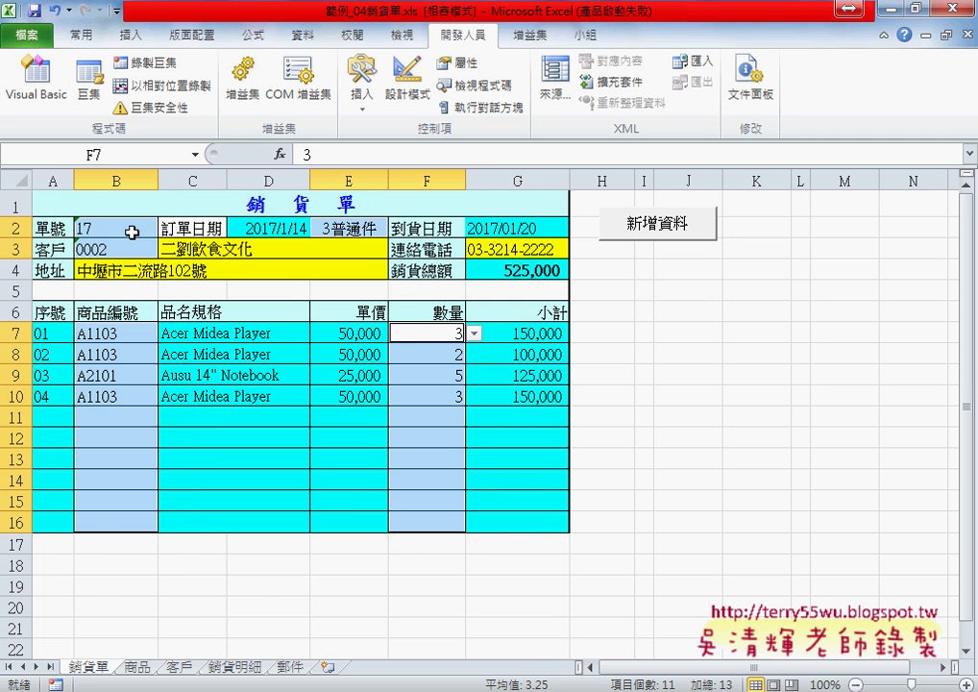
Step: Clear the 鎖定 option for the selected input cells B2:B3, E2, B7:B16 and F7:F16
right_click(126, 230)
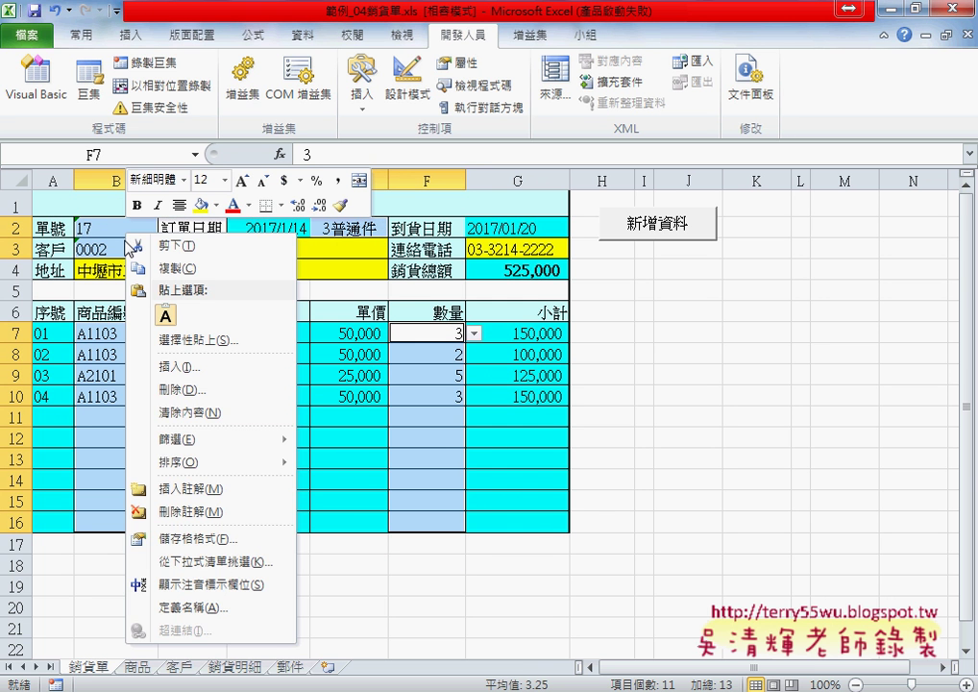
click(208, 542)
drag(288, 252, 768, 226)
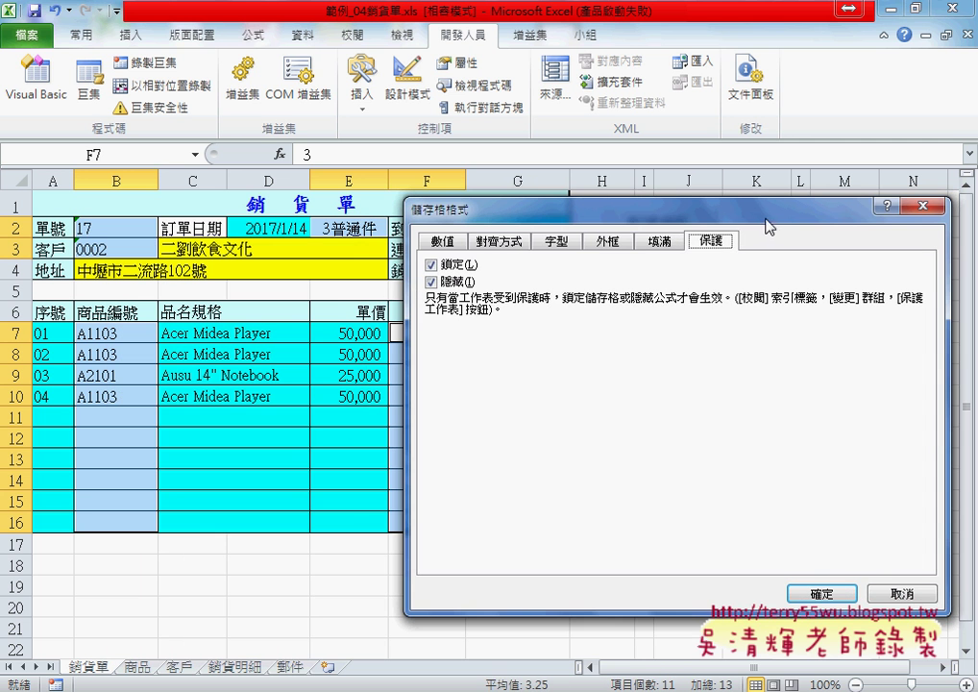
click(434, 265)
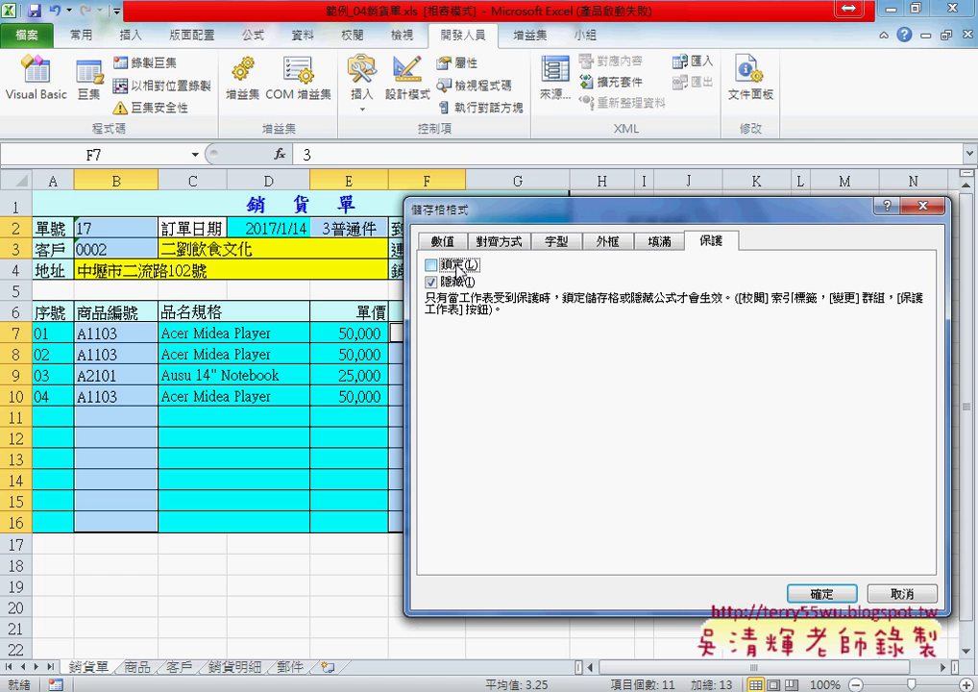
click(817, 593)
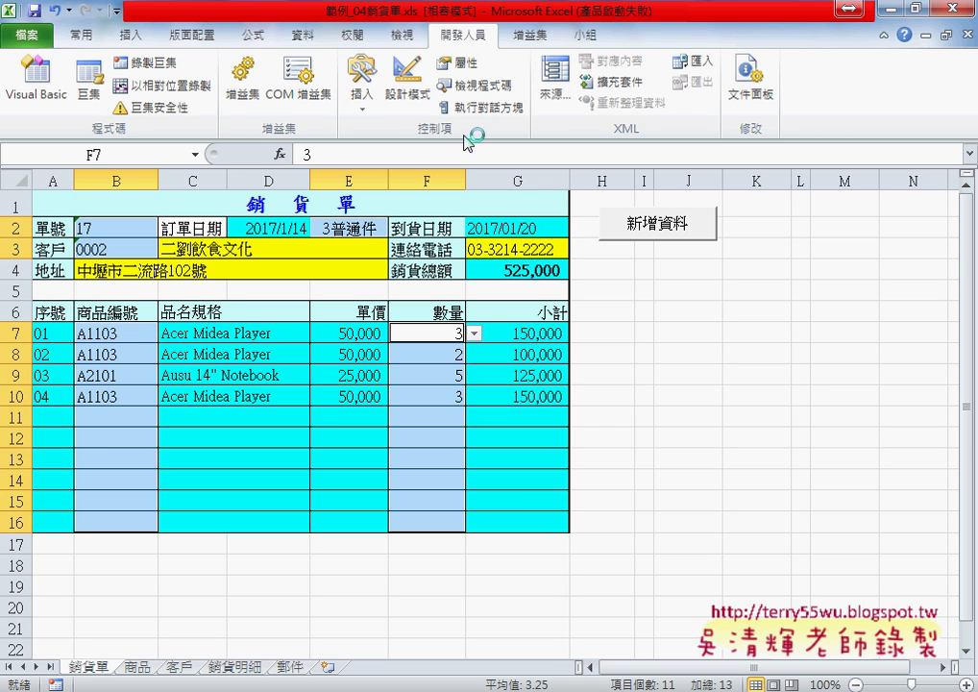
Step: Protect 銷貨單 with no password, keeping selection of locked and unlocked cells allowed
click(355, 36)
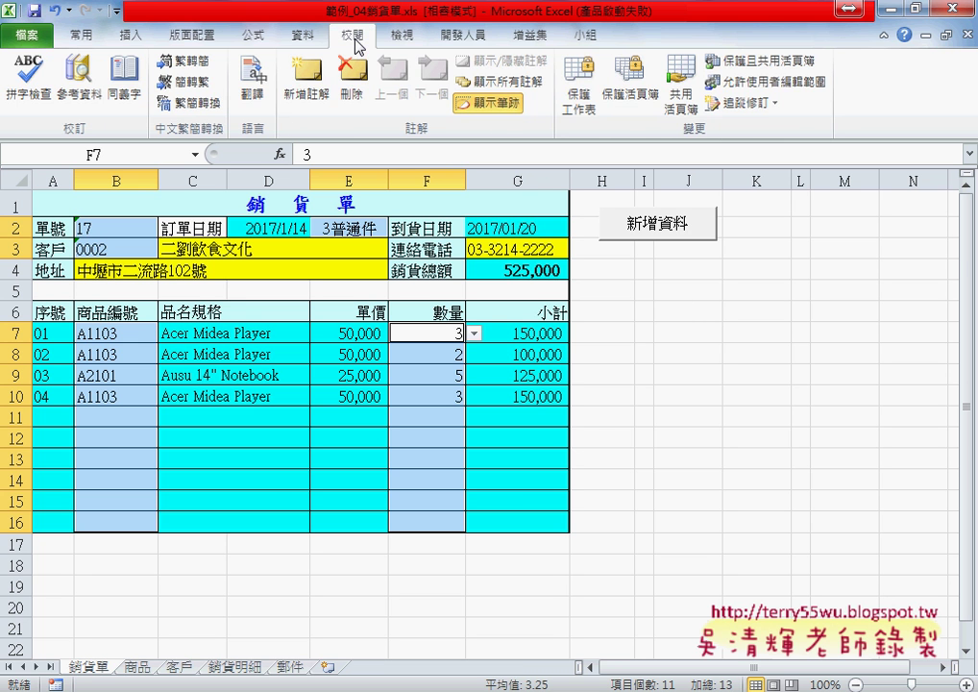
click(575, 106)
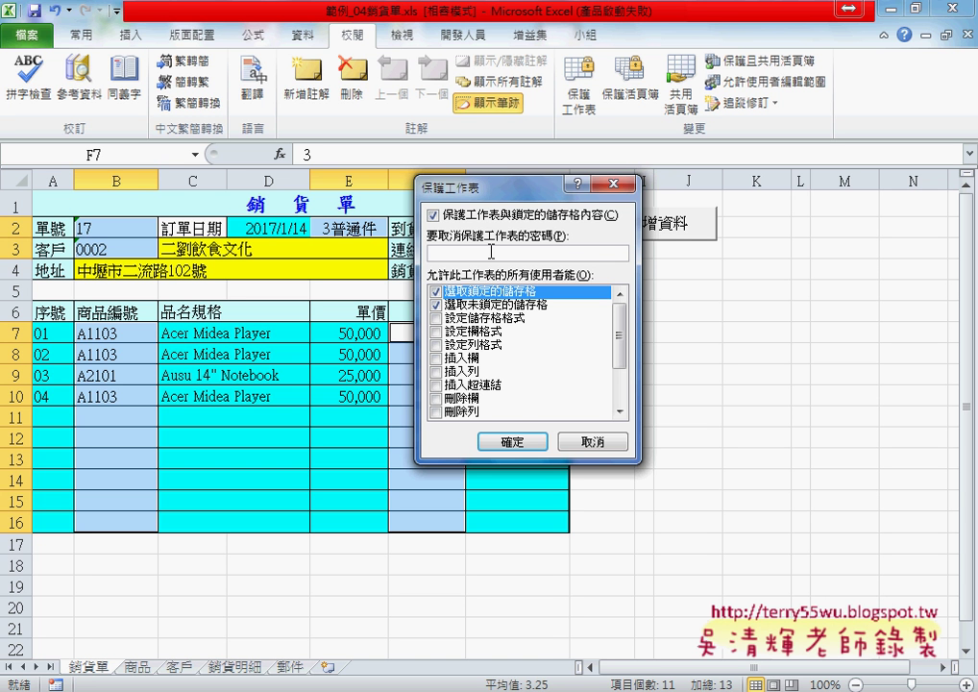
click(521, 441)
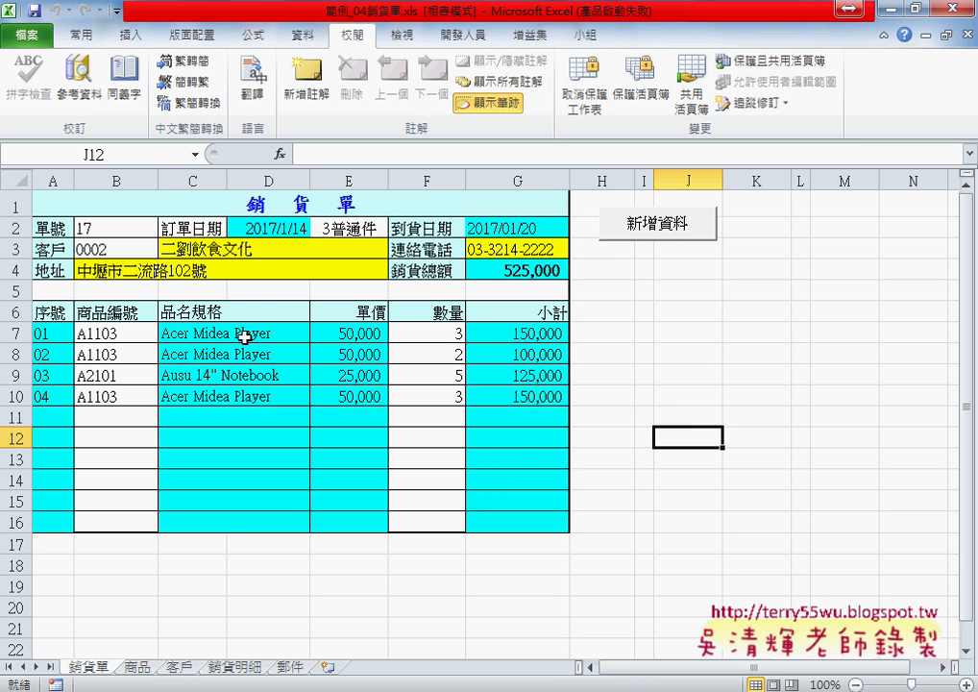
click(346, 333)
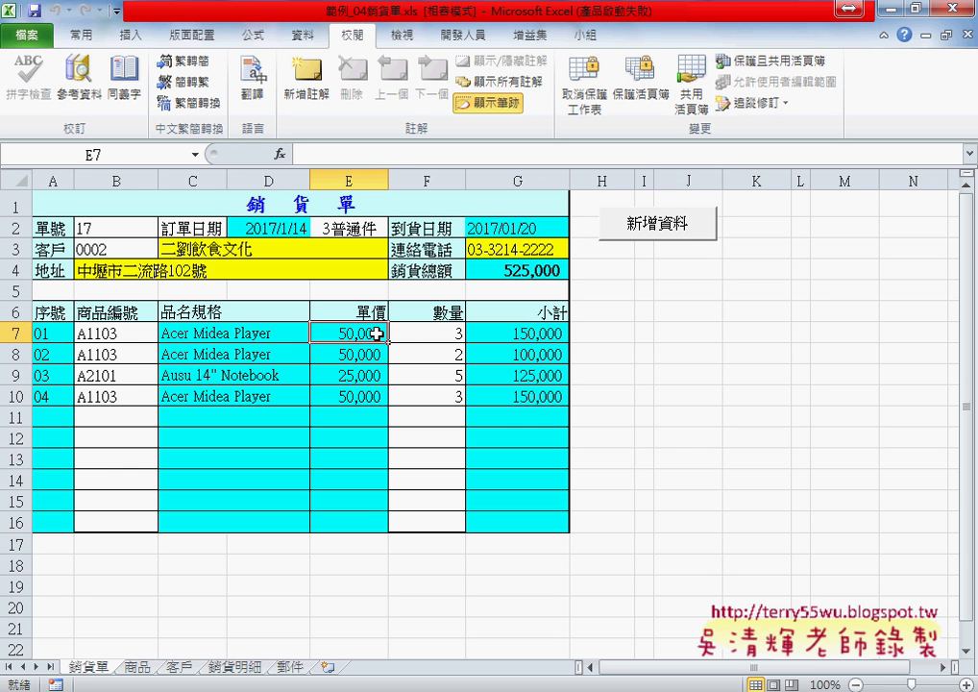
double_click(376, 334)
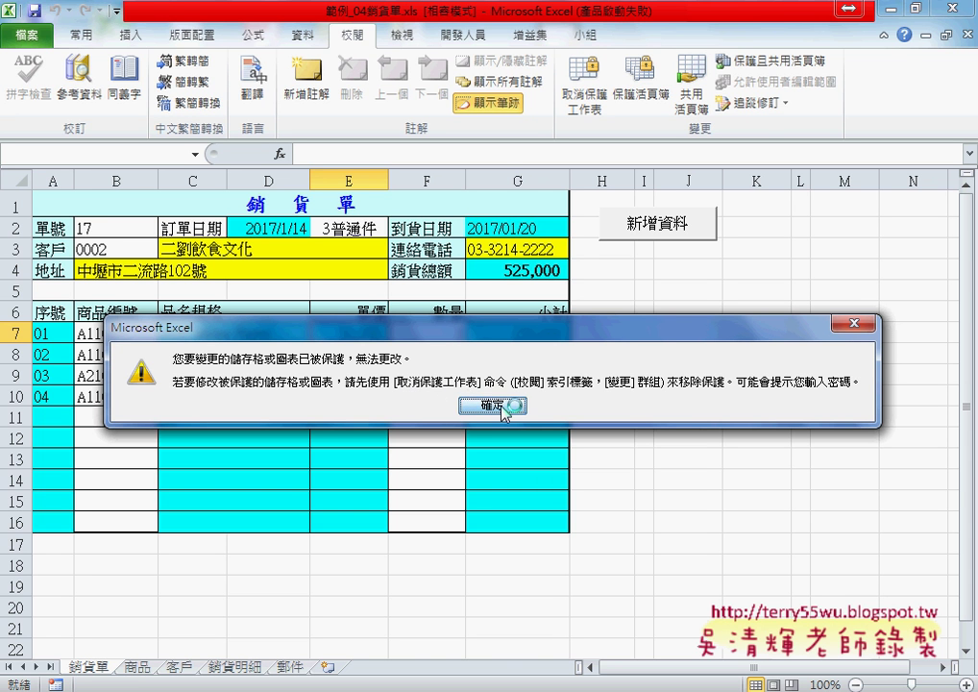
click(504, 408)
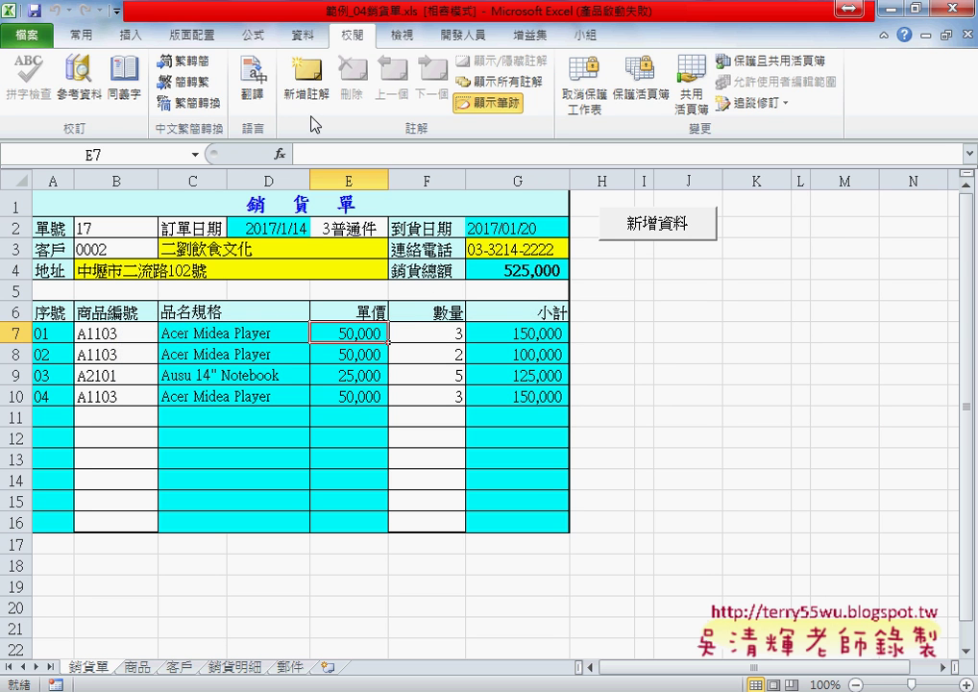
click(81, 36)
click(356, 36)
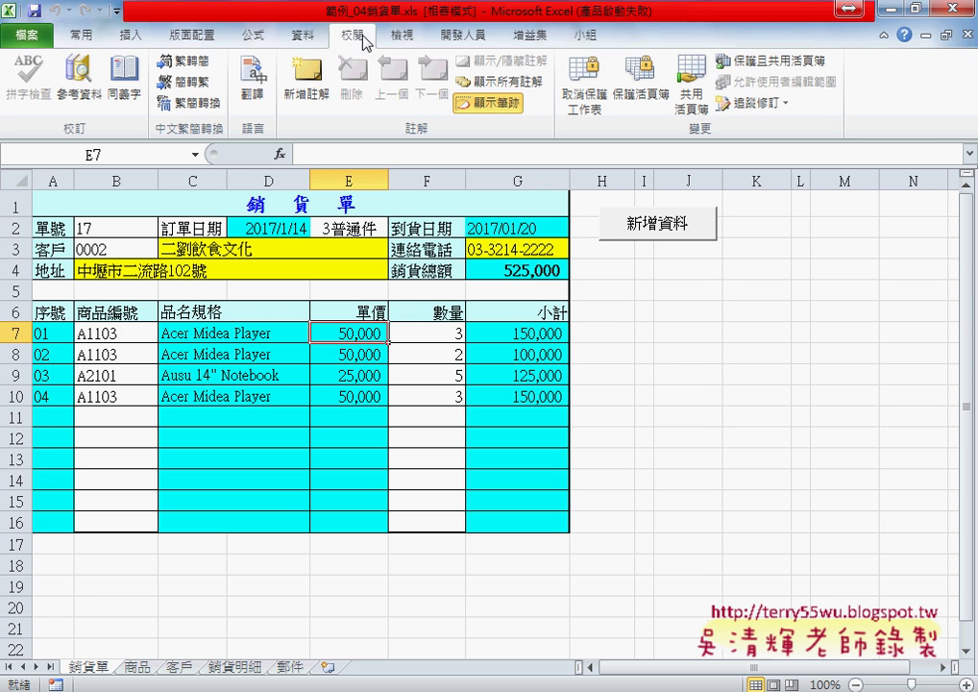
Step: Unprotect and re-protect 銷貨單 with a password, then confirm unit price E7 rejects edits
click(588, 104)
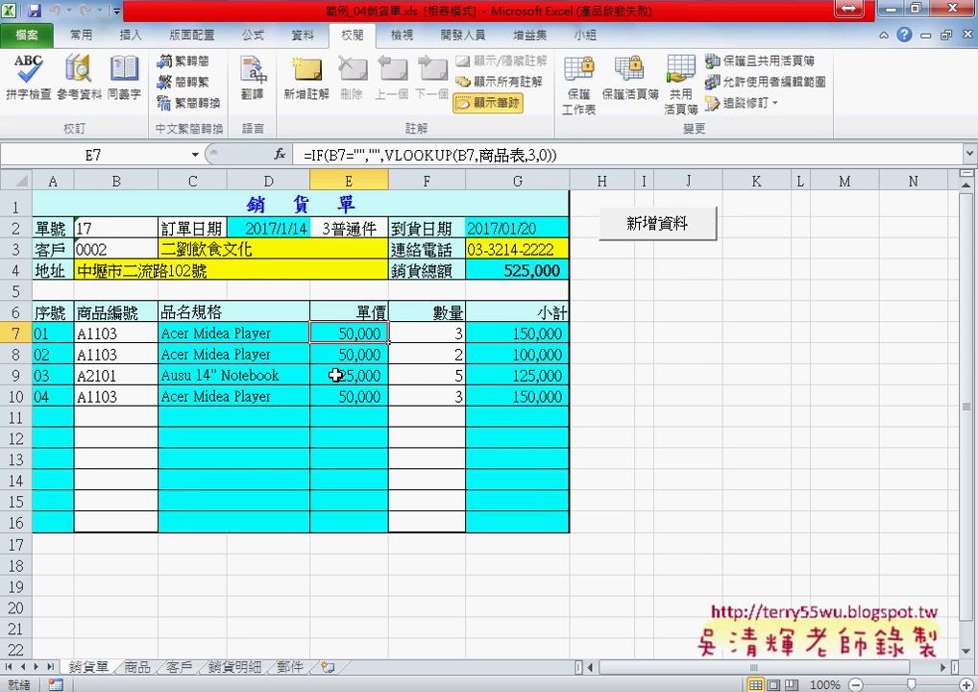
click(580, 97)
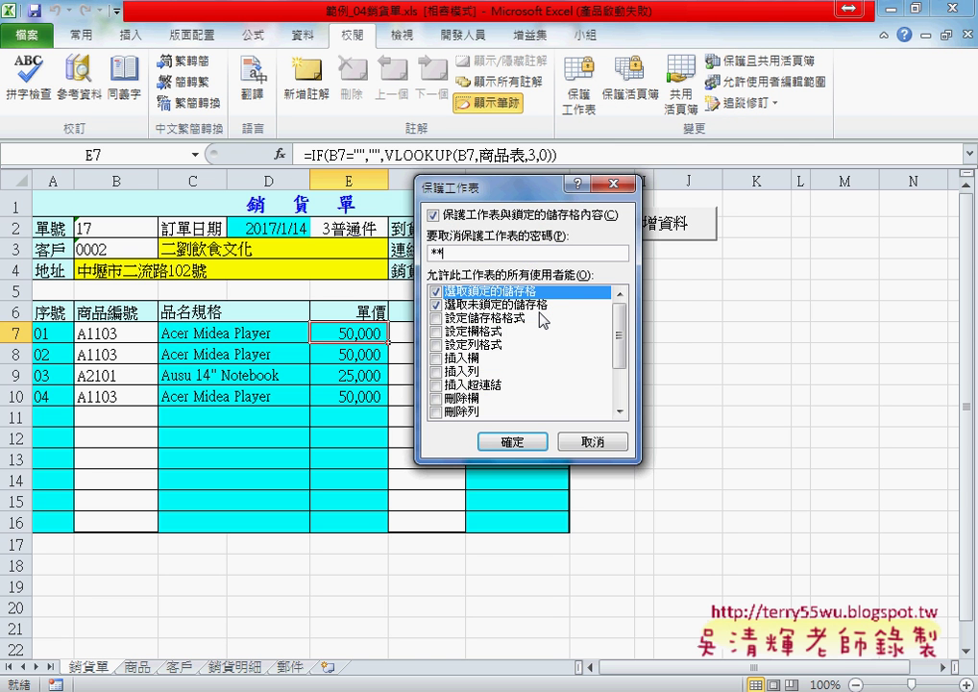
key(Return)
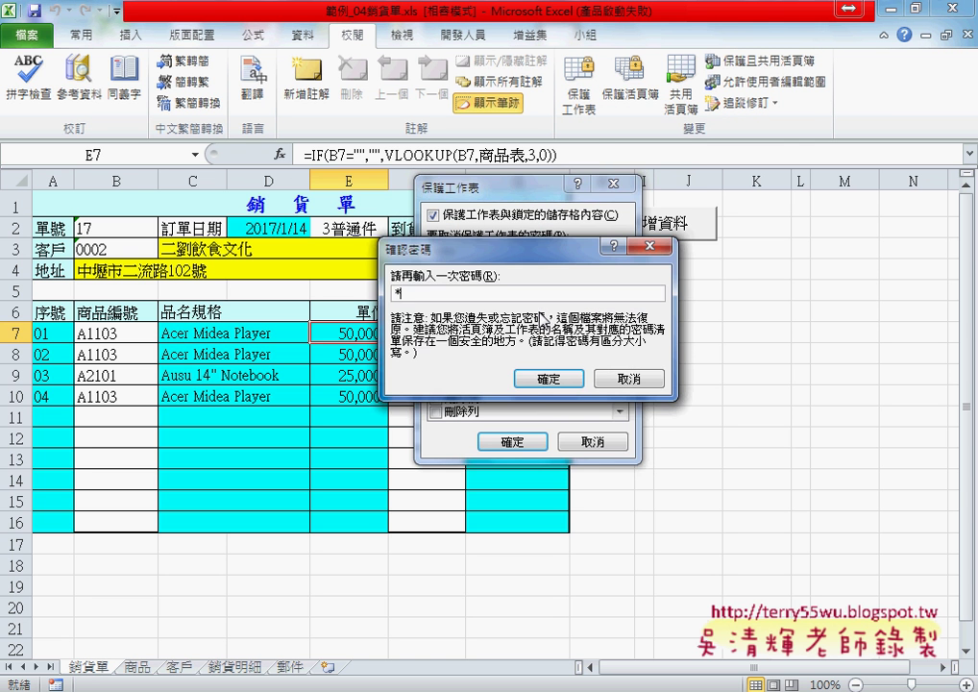
key(Return)
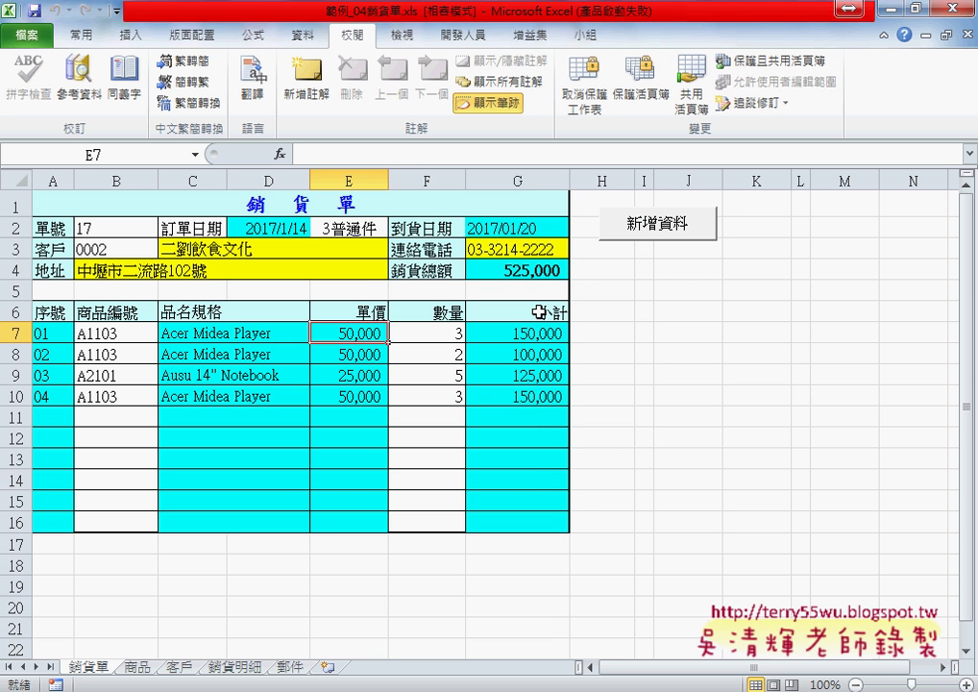
double_click(374, 334)
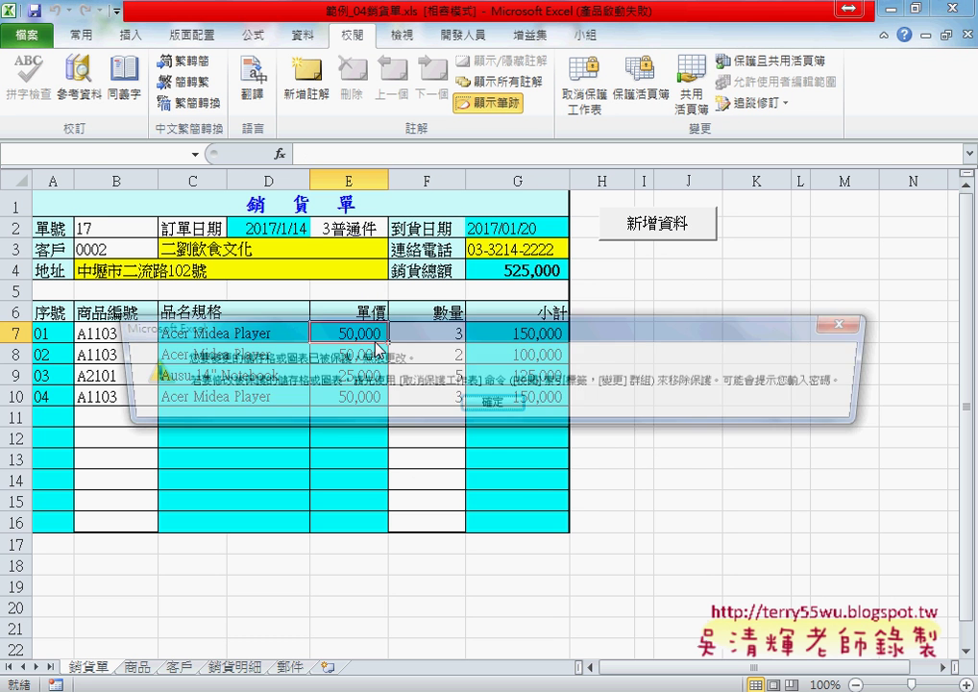
click(495, 403)
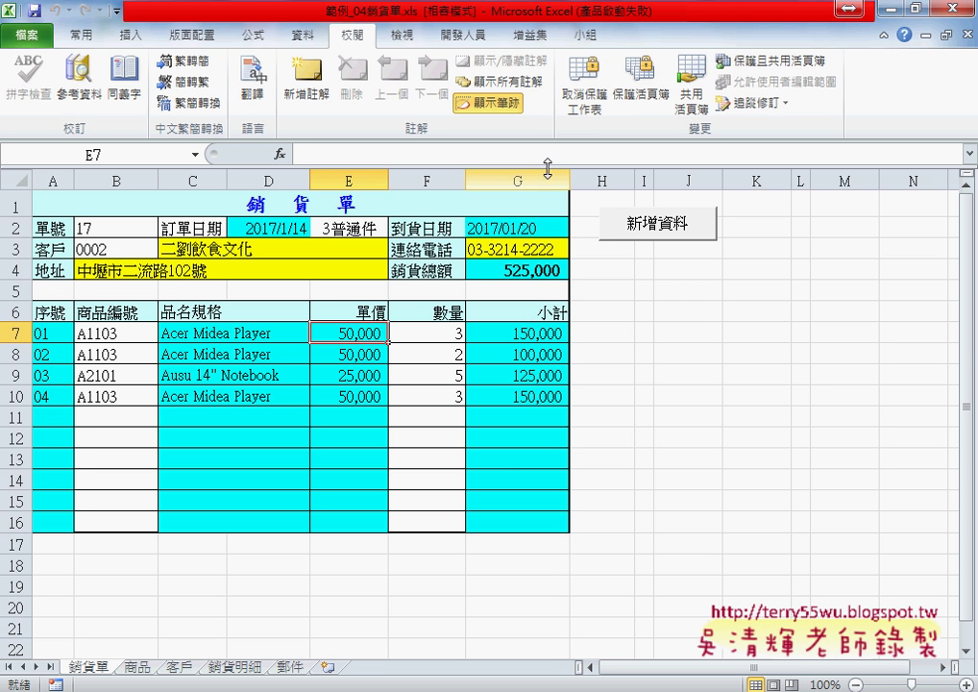
Step: Attempt to unprotect the sheet with a wrong password and dismiss the error
click(580, 108)
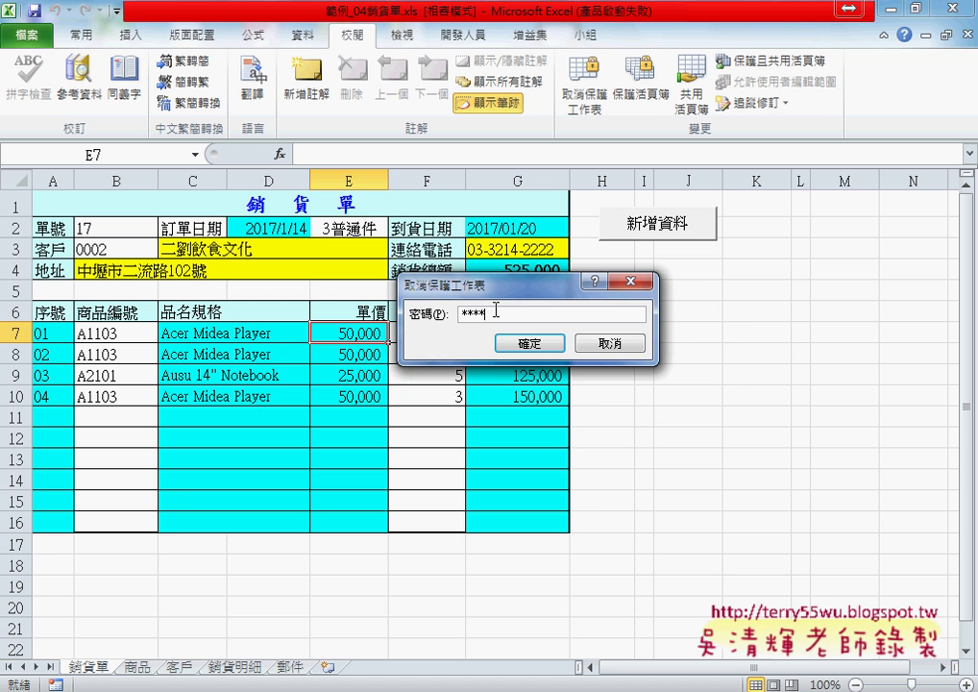
key(Return)
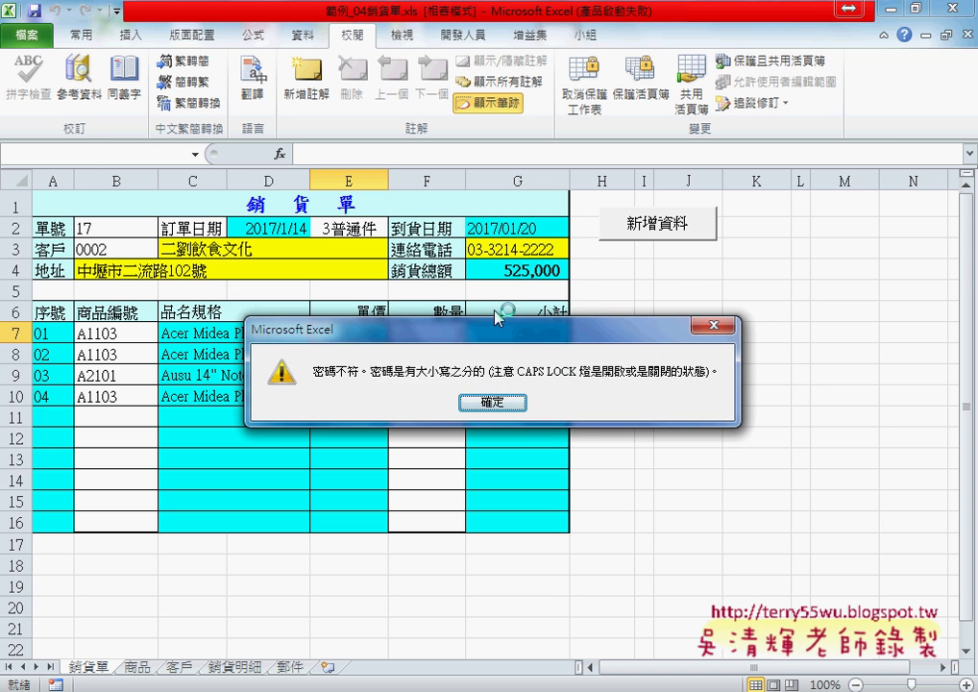
click(500, 402)
Step: Check B2 and B3, then pick the blank shipping type in E2 so G2 shows #N/A
click(136, 226)
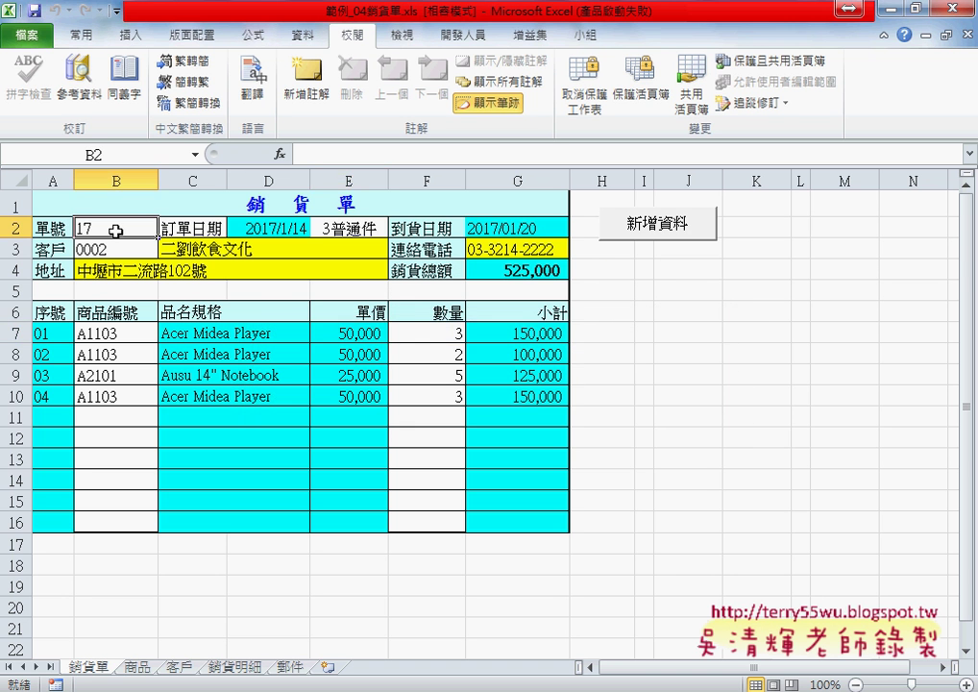
click(135, 251)
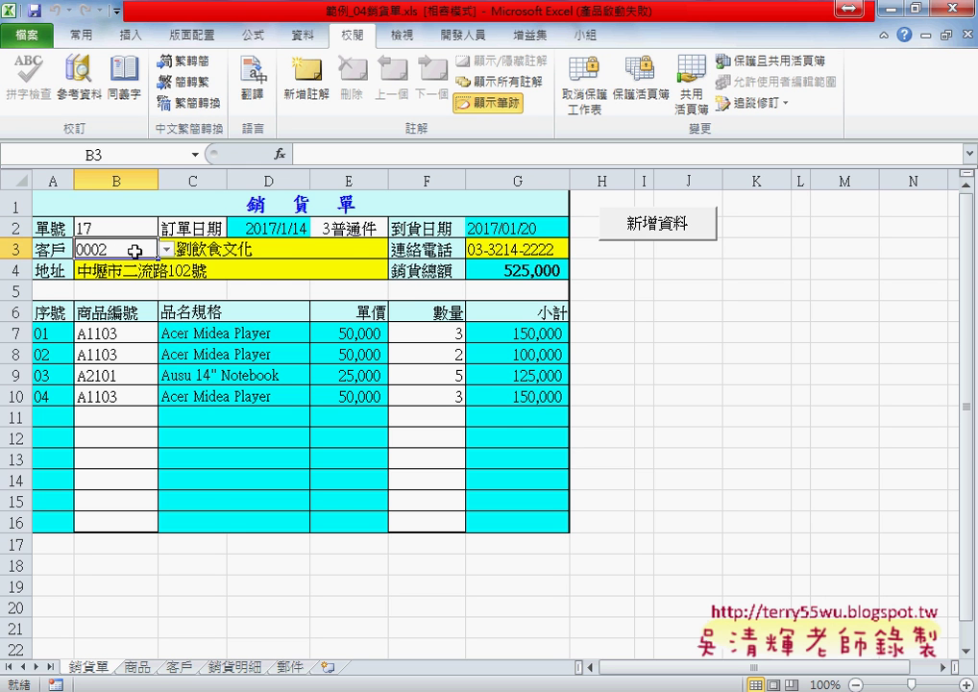
click(371, 227)
click(396, 228)
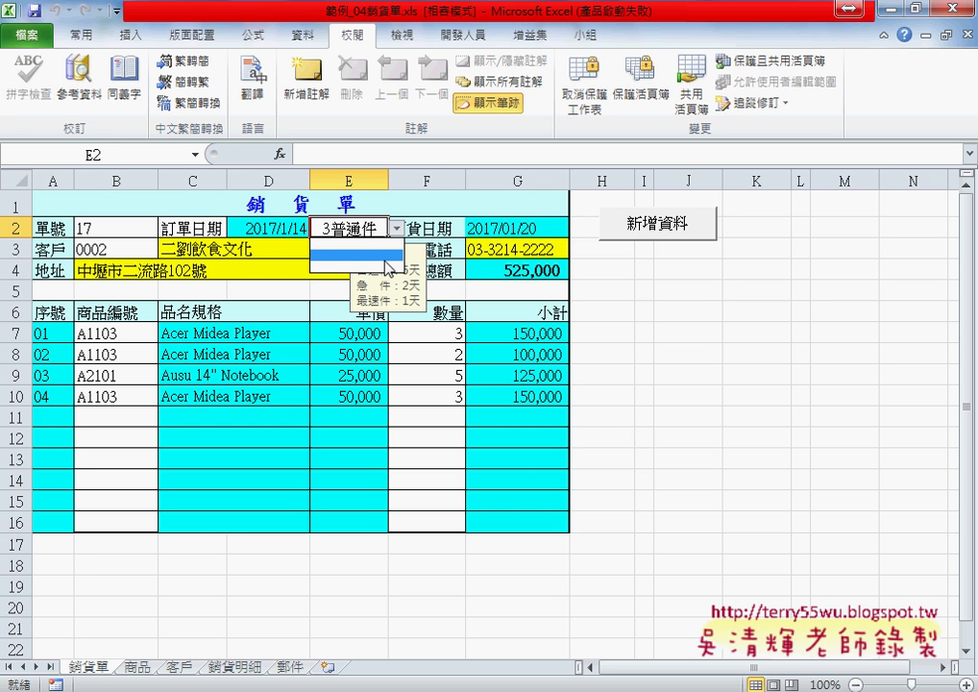
click(388, 268)
click(396, 228)
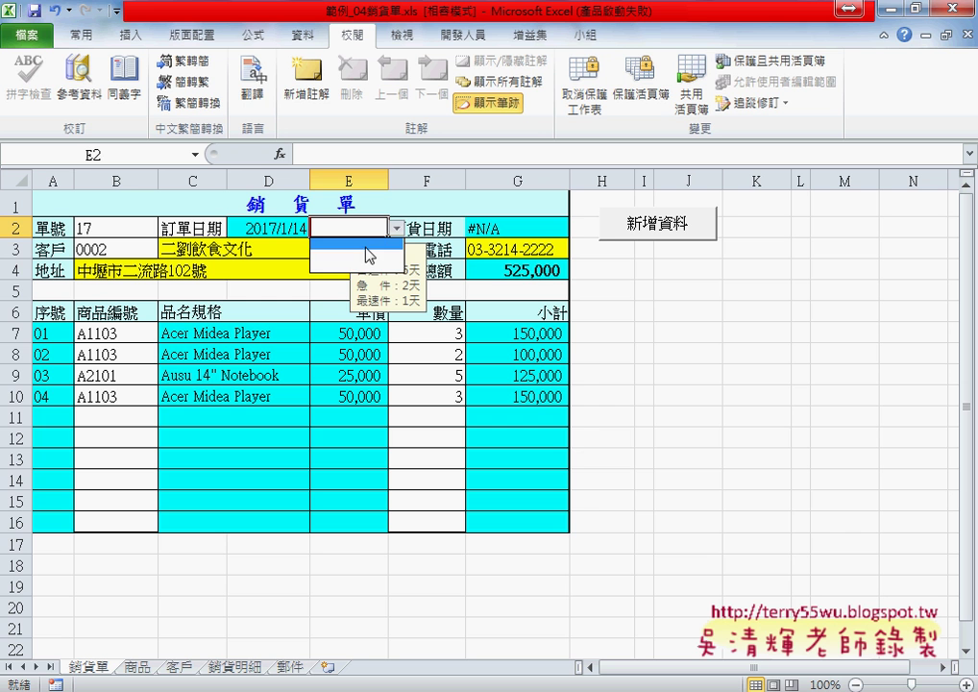
click(366, 249)
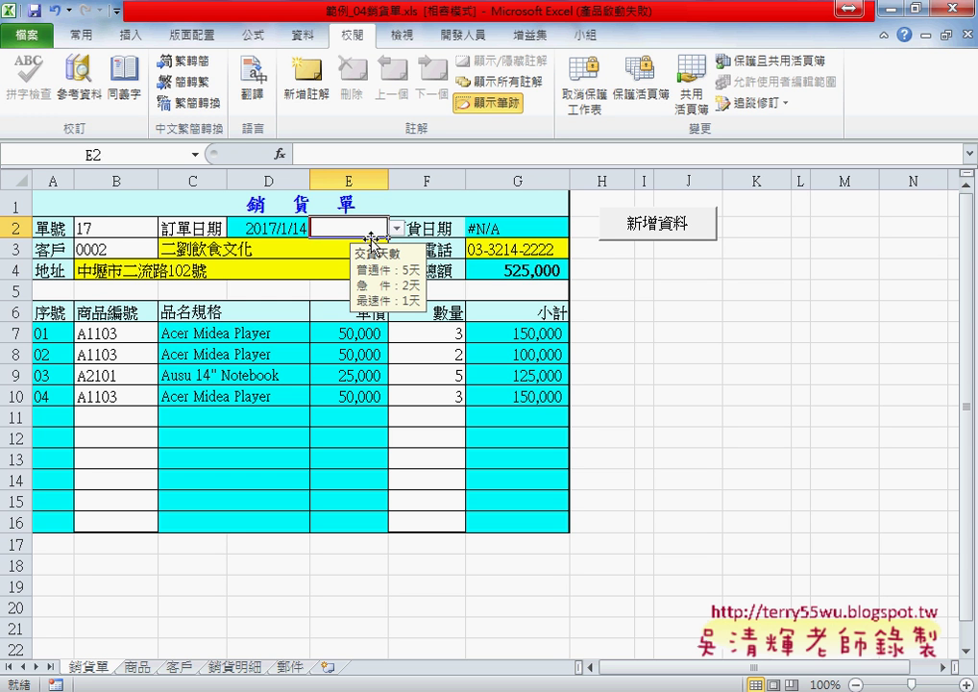
click(396, 228)
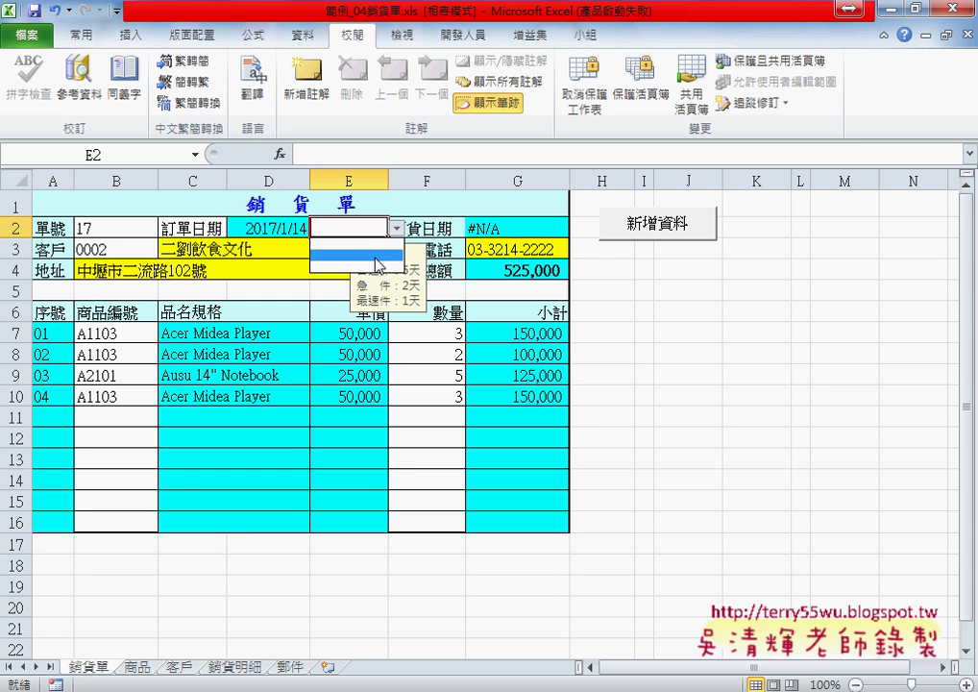
click(376, 256)
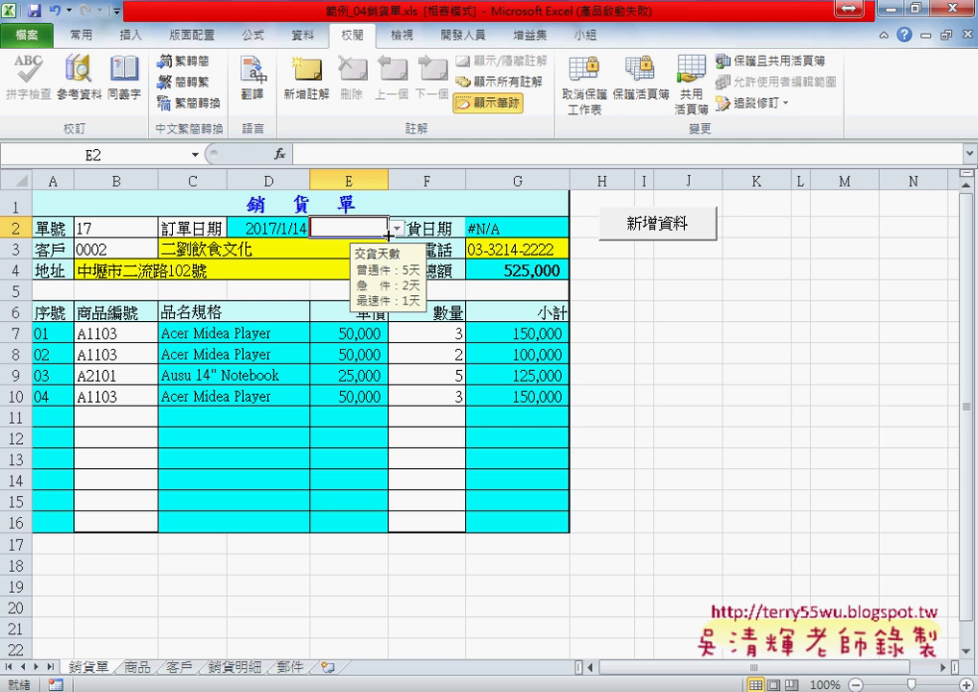
click(395, 229)
click(366, 231)
click(396, 228)
click(484, 233)
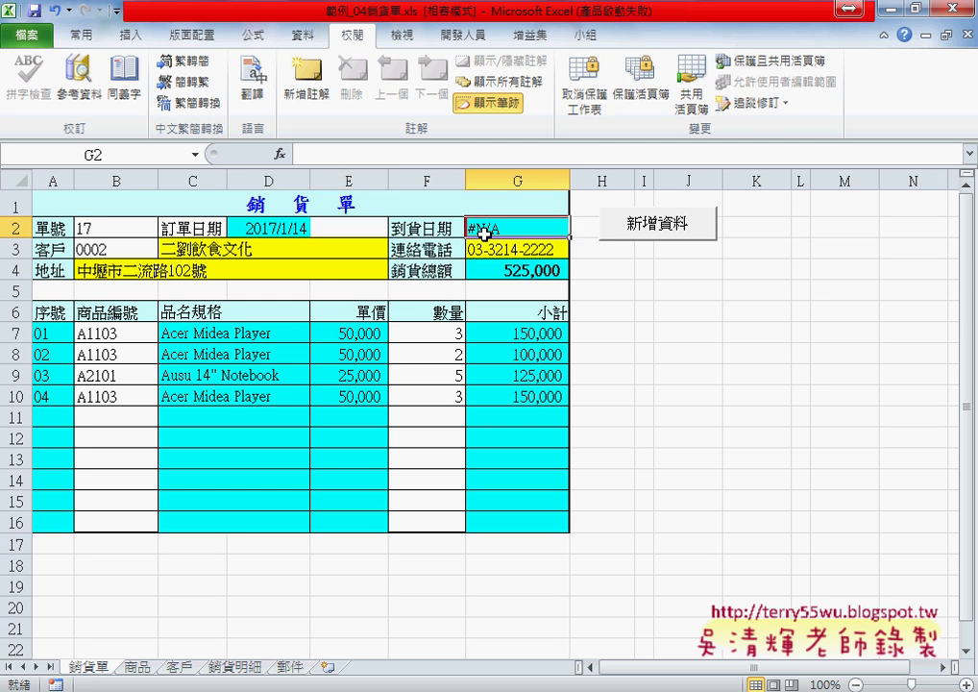
click(348, 229)
click(585, 94)
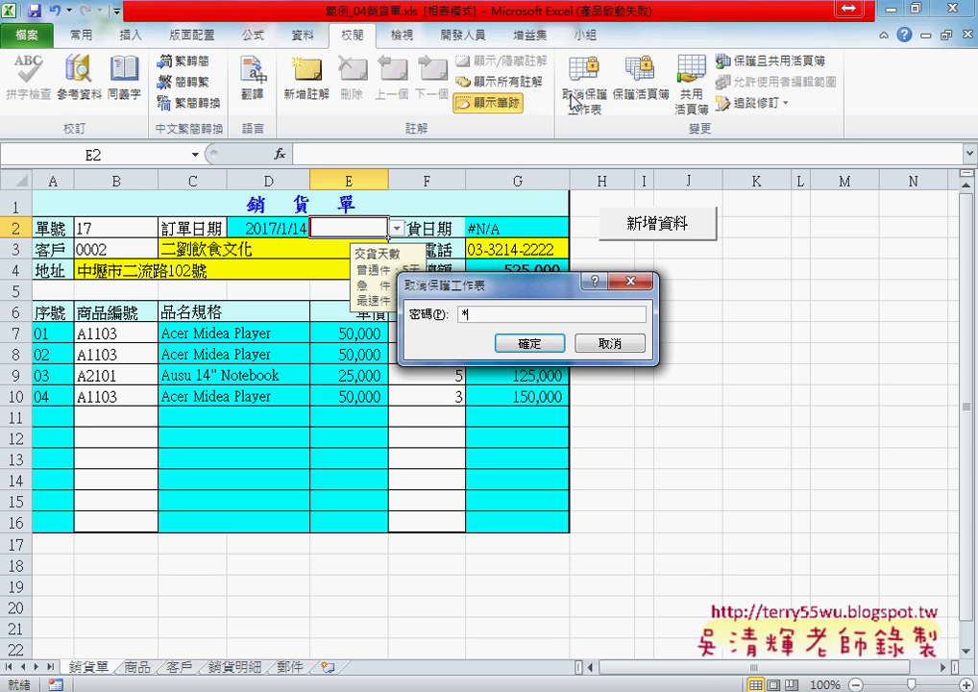
key(Return)
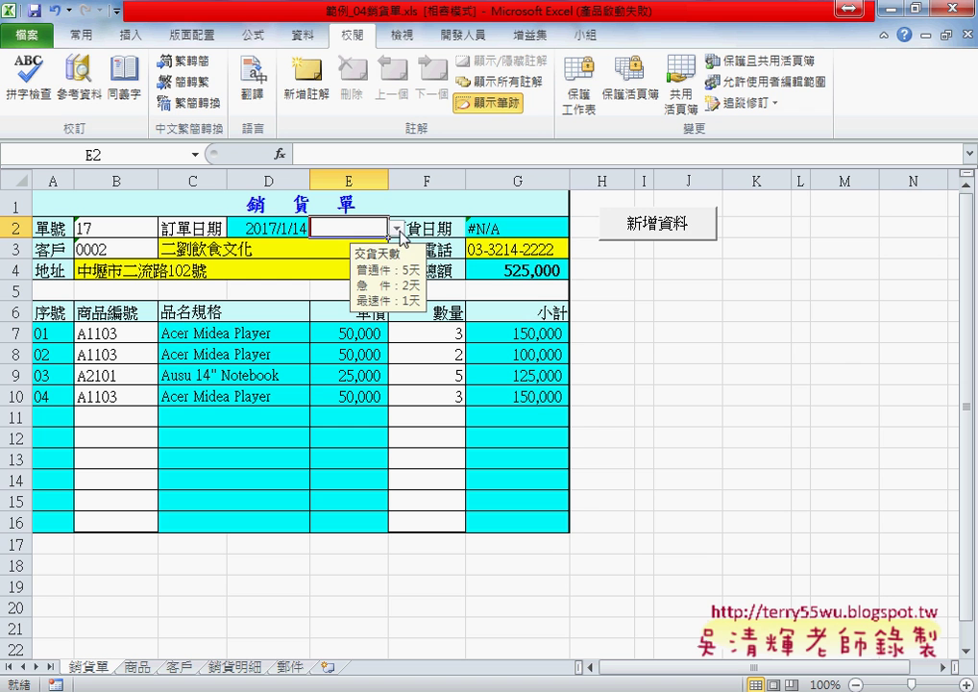
click(397, 229)
click(367, 229)
click(304, 35)
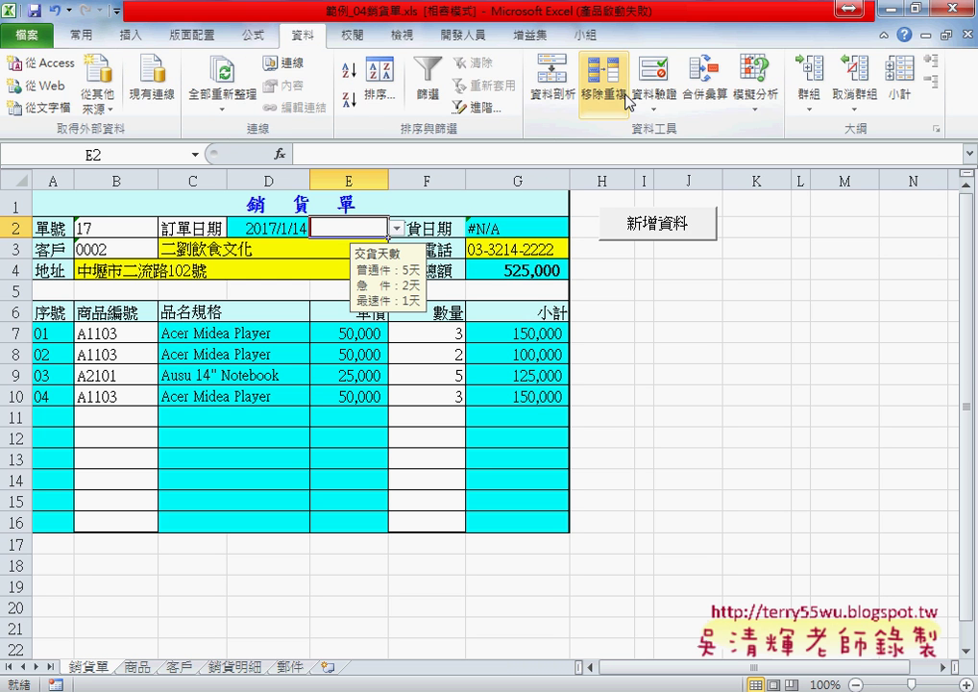
click(653, 73)
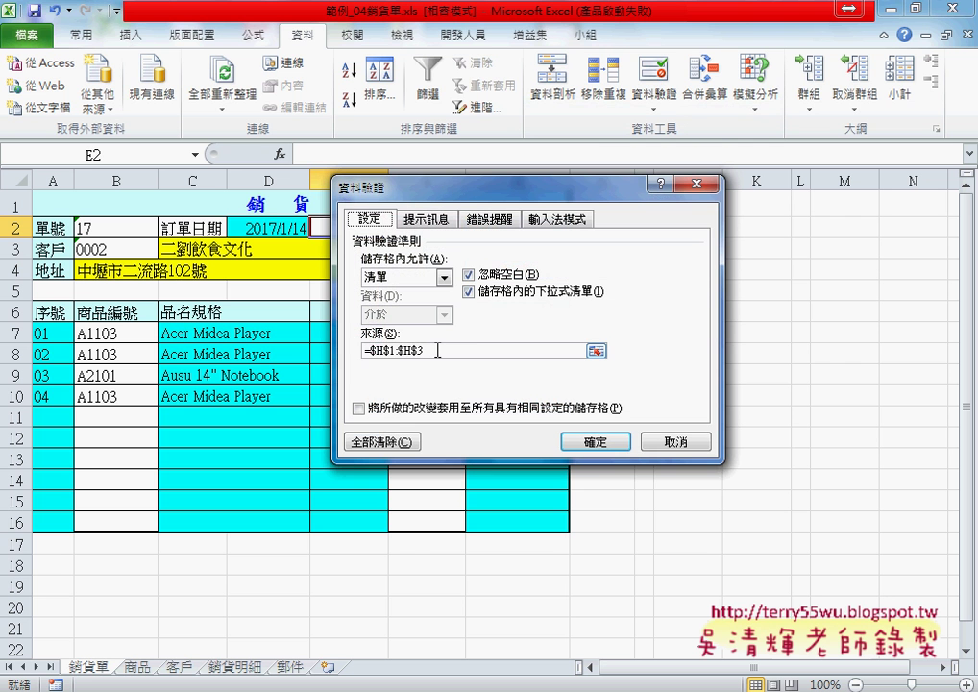
drag(498, 349, 363, 352)
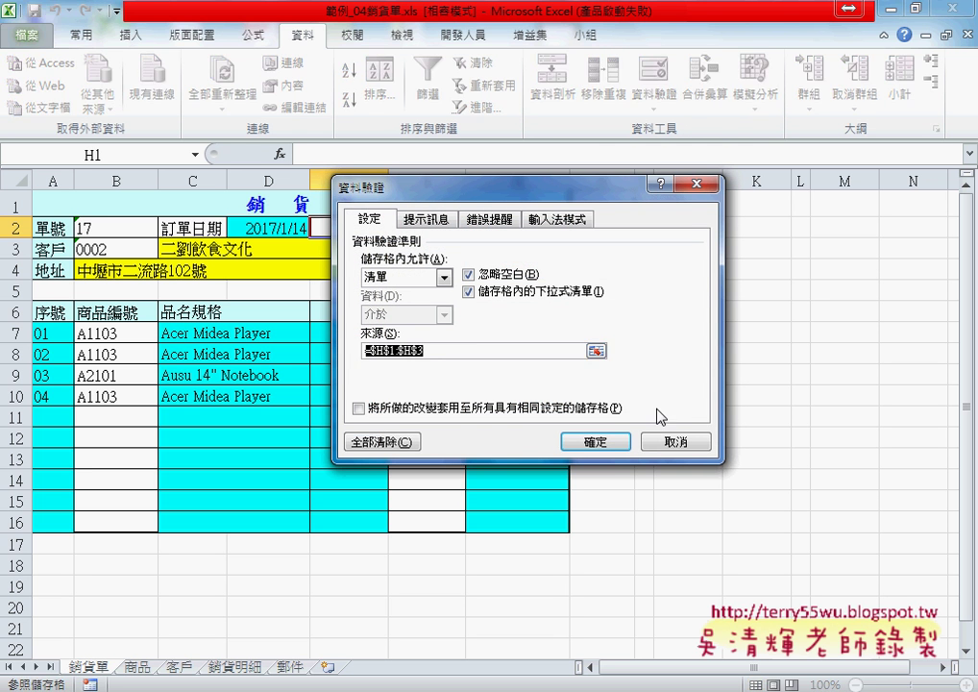
key(Return)
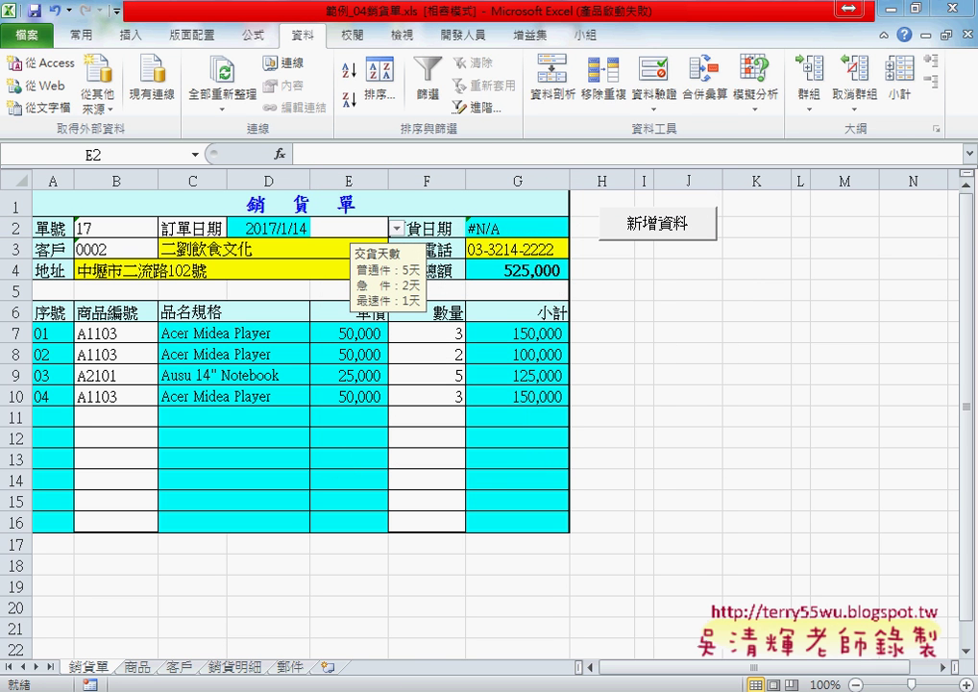
click(309, 668)
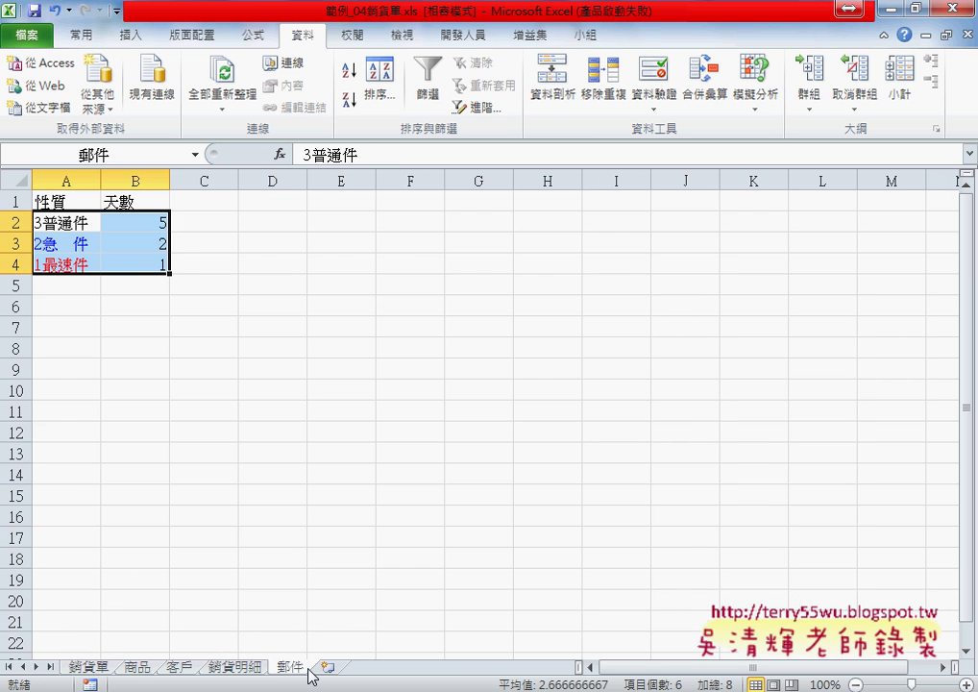
click(88, 666)
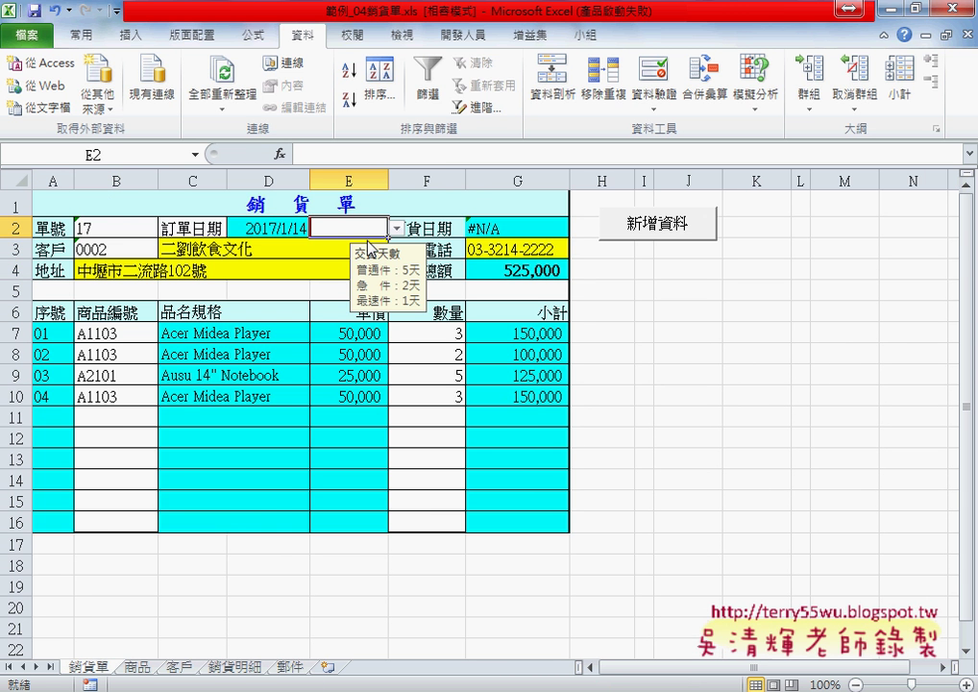
click(253, 35)
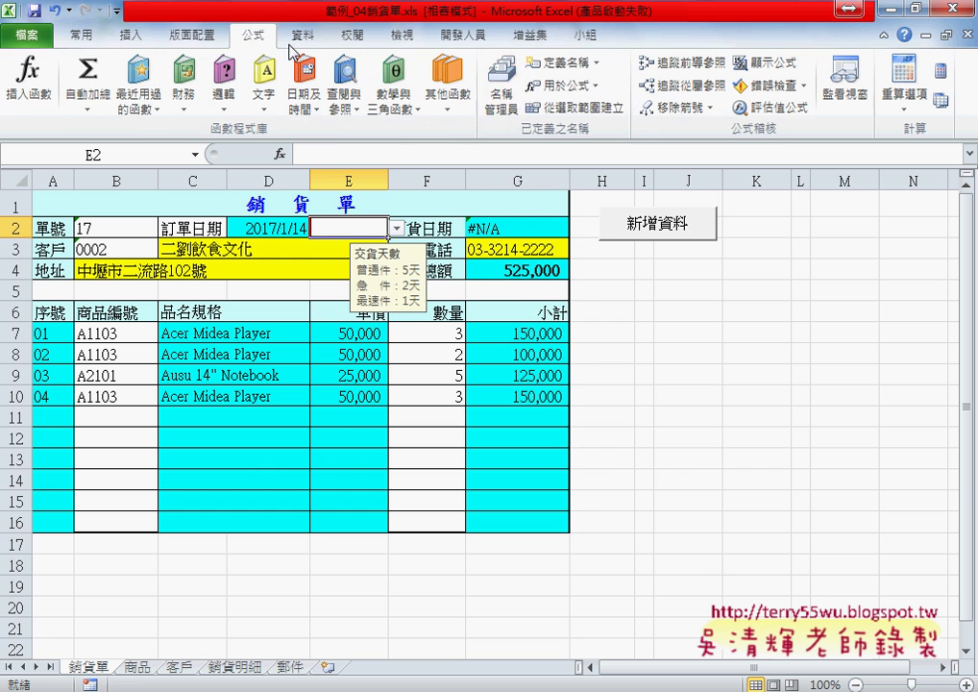
click(500, 91)
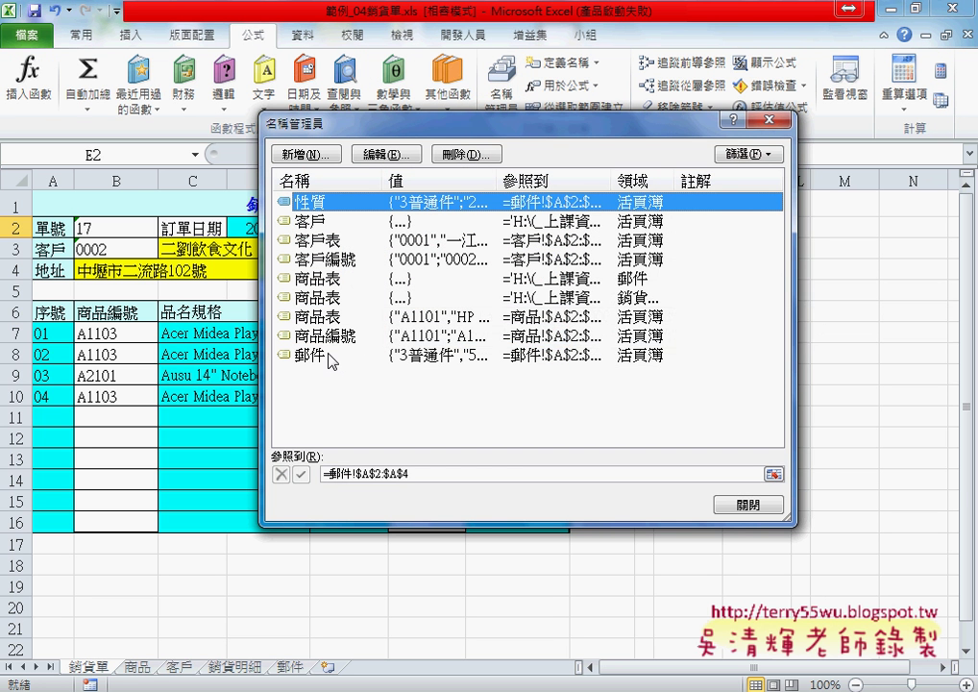
click(312, 354)
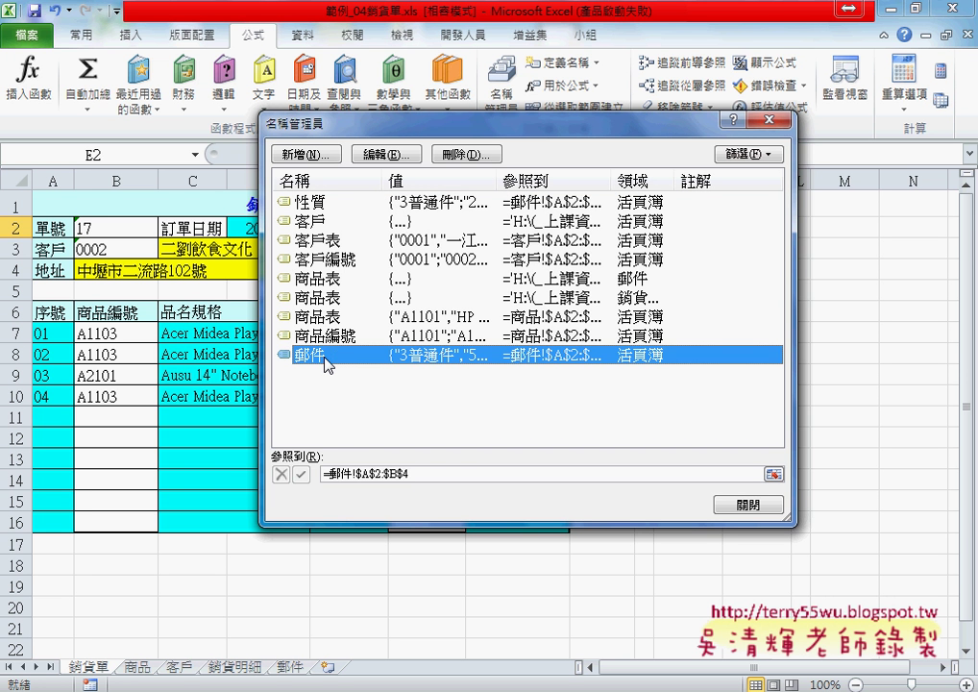
click(317, 202)
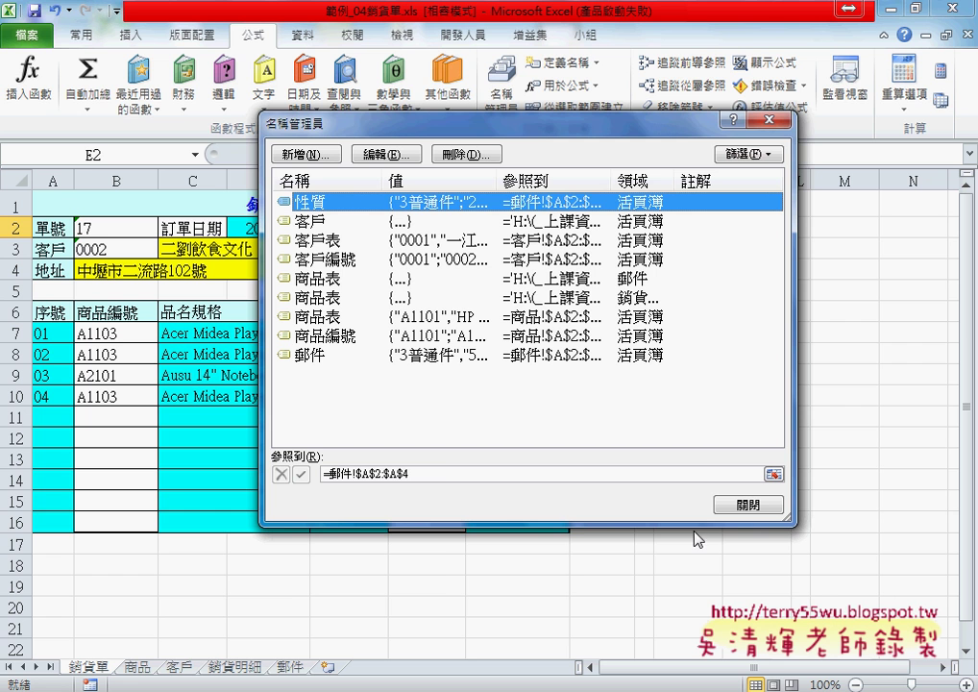
click(443, 473)
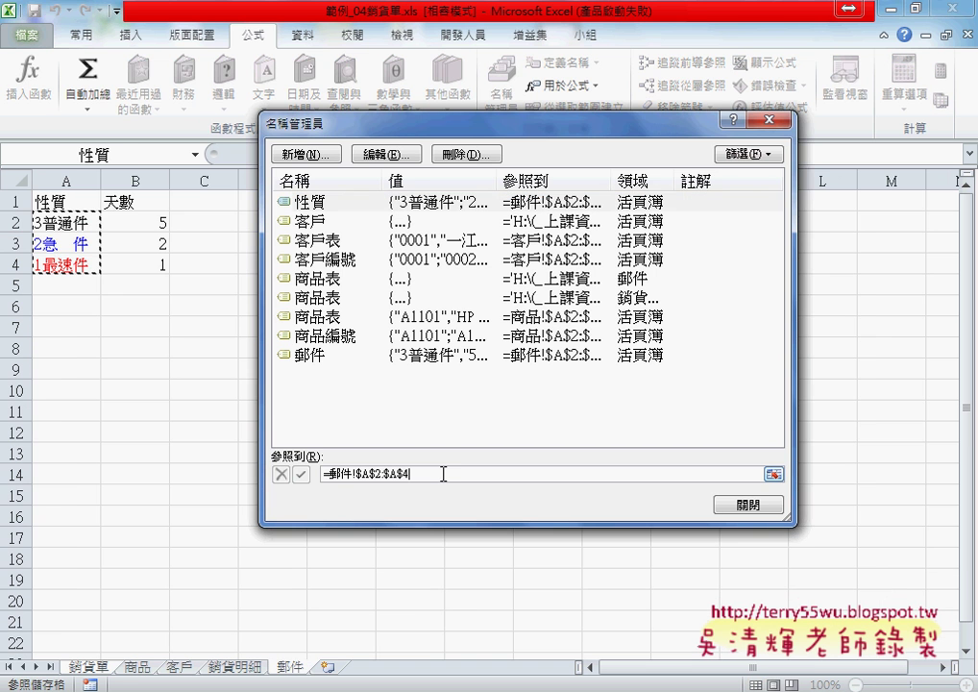
click(725, 515)
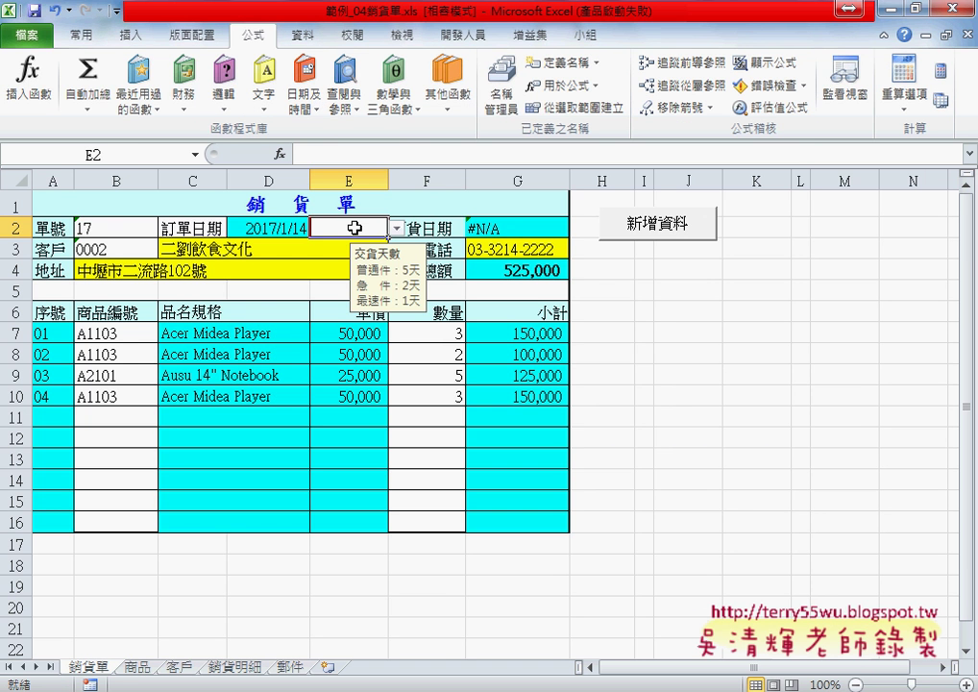
Step: Change E2's data validation list source to the named range 性質
click(303, 35)
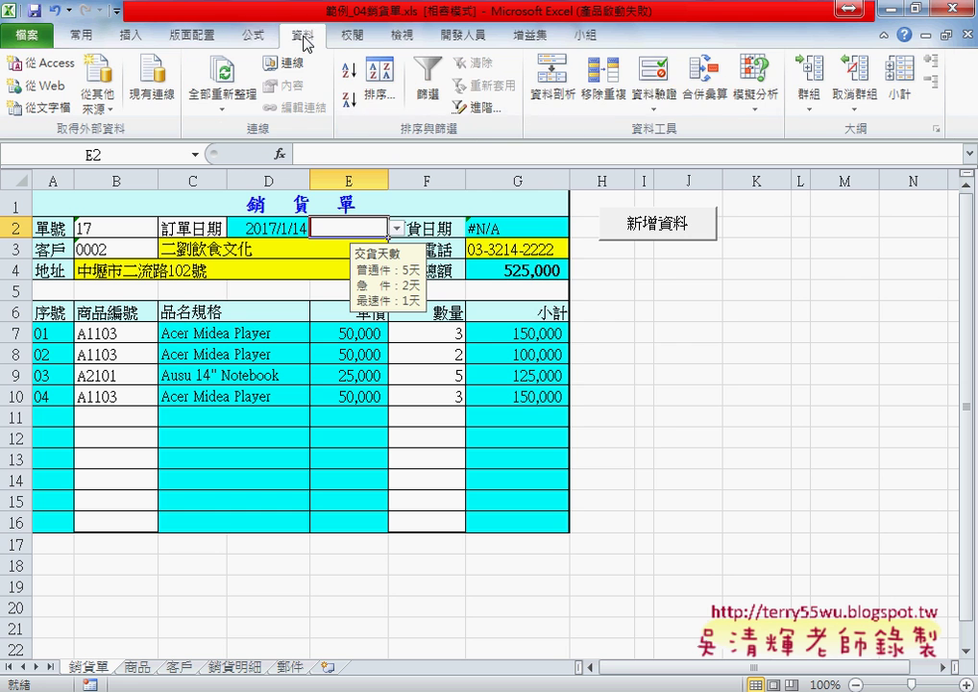
click(659, 81)
drag(423, 351, 306, 346)
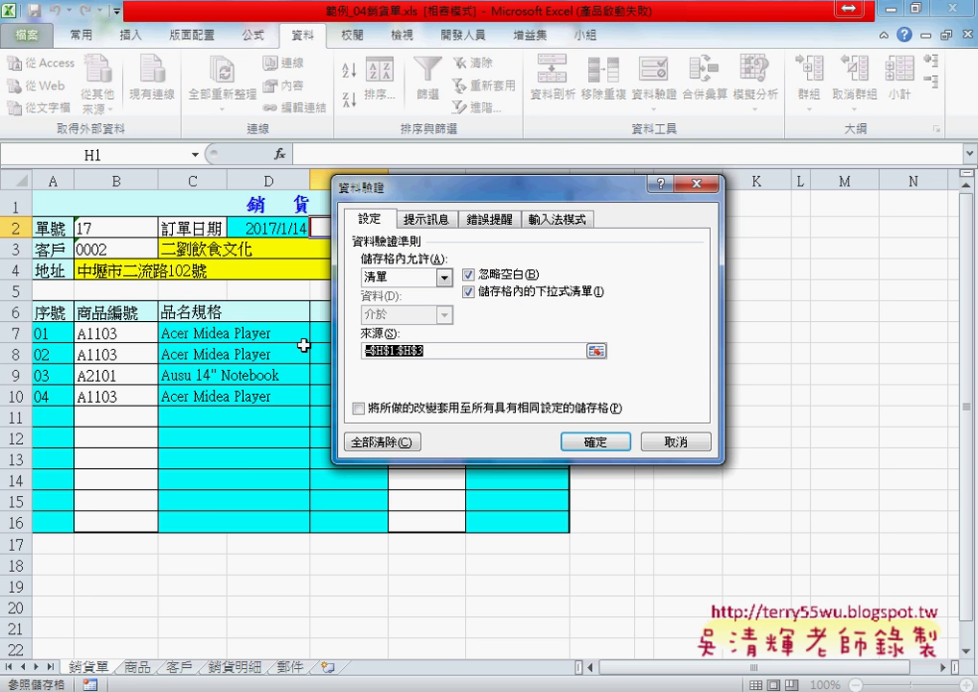
key(BackSpace)
key(F3)
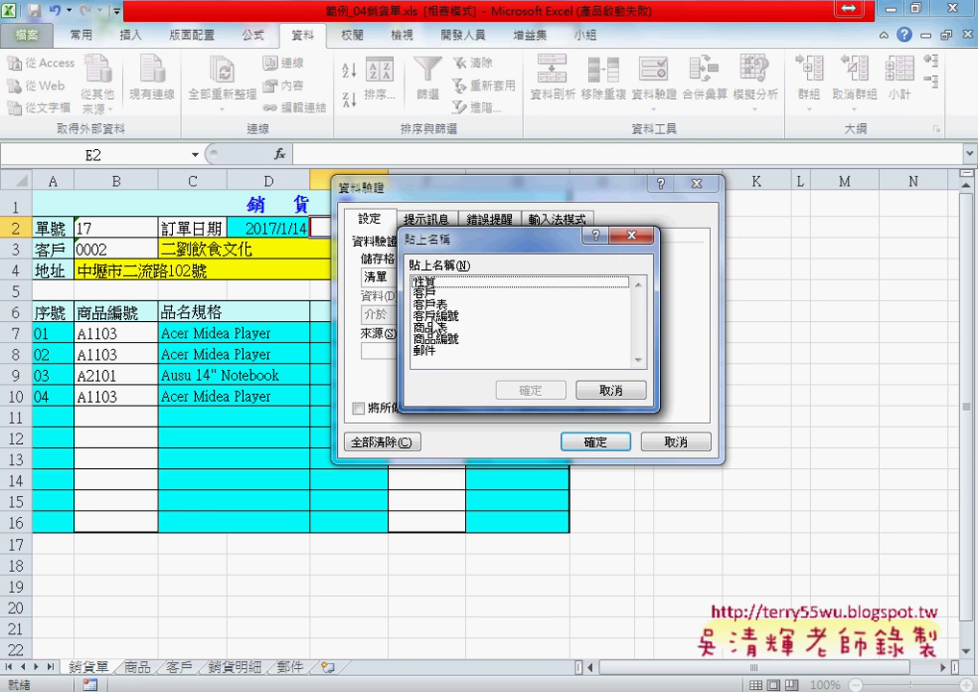
double_click(423, 281)
click(594, 442)
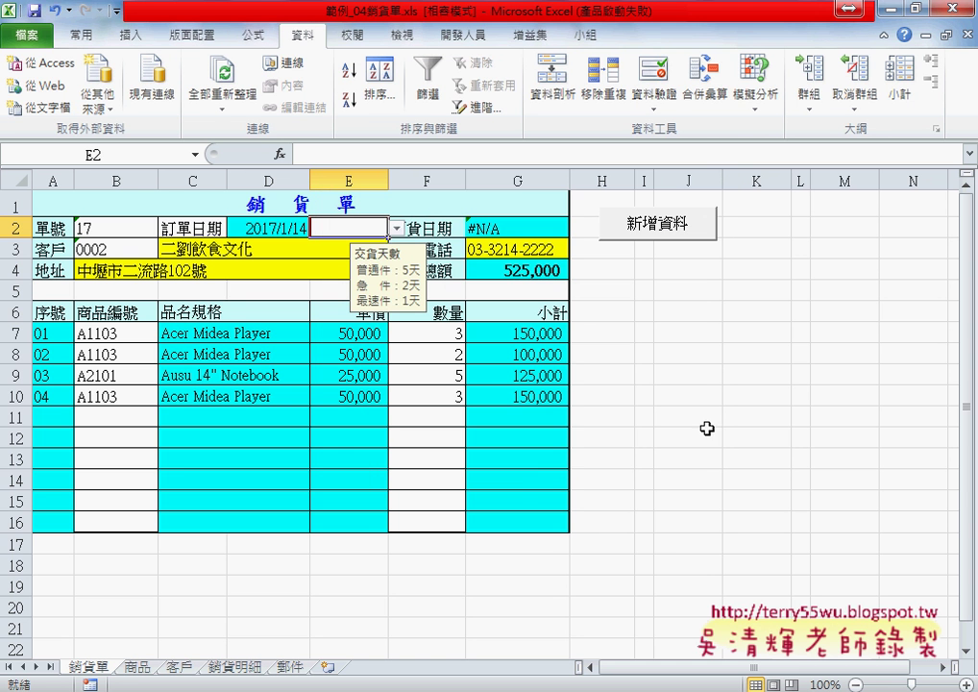
Step: Try 3普通件 and 2急 件 in E2, leaving 1最速件 so G2 reads 2017/01/16
click(395, 228)
click(389, 242)
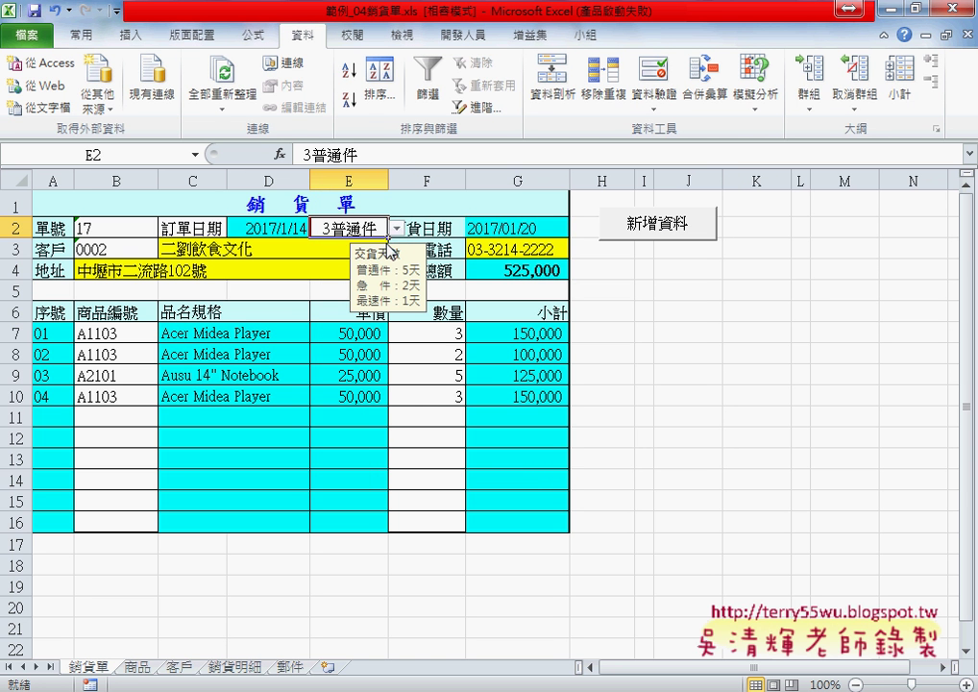
click(395, 227)
click(377, 256)
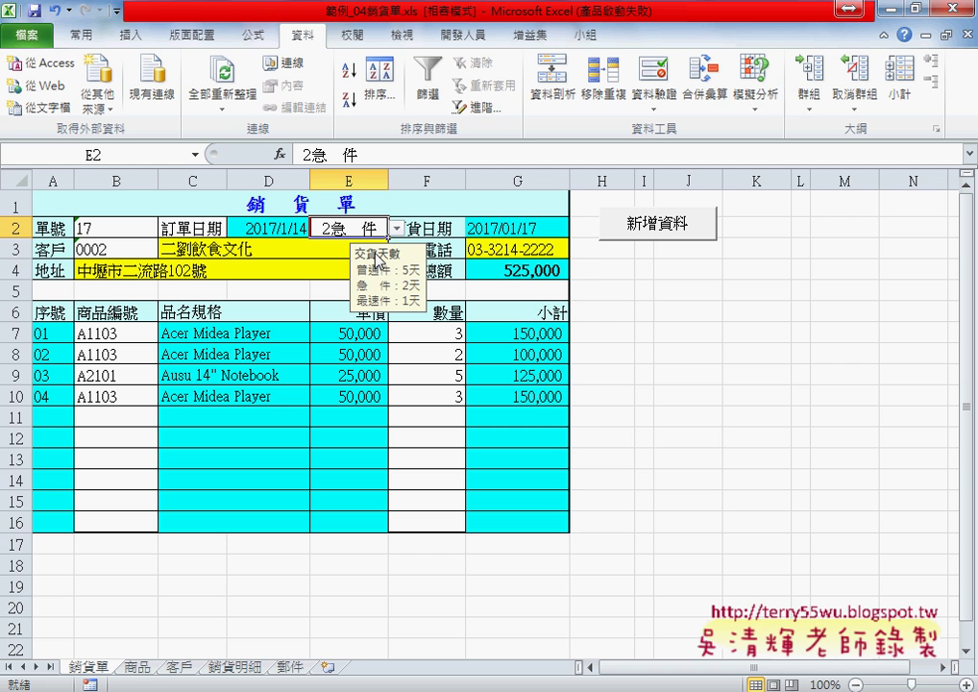
click(395, 228)
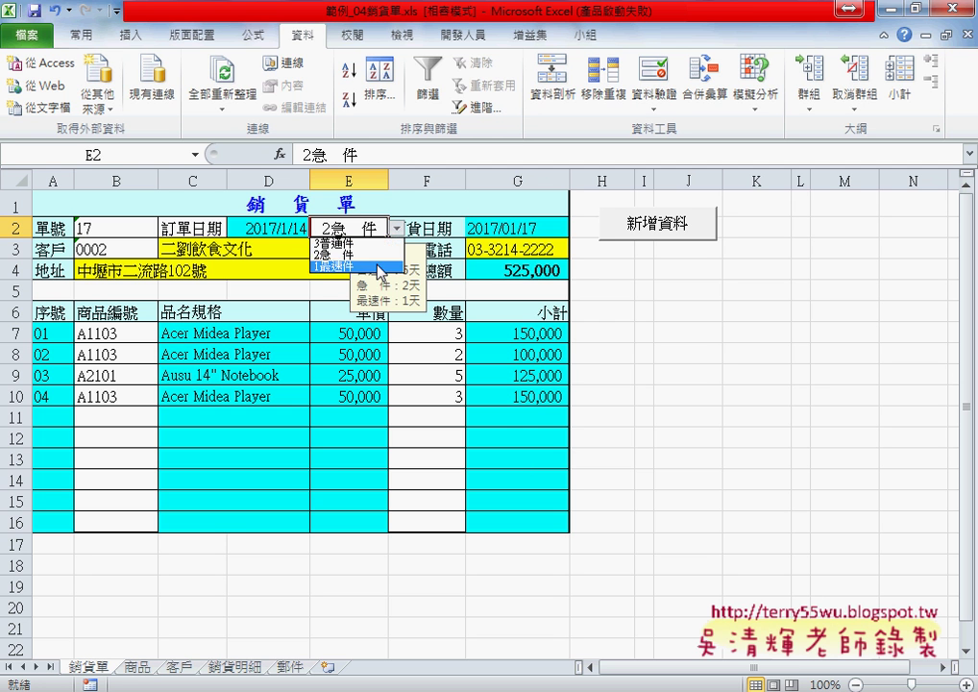
click(380, 268)
click(139, 249)
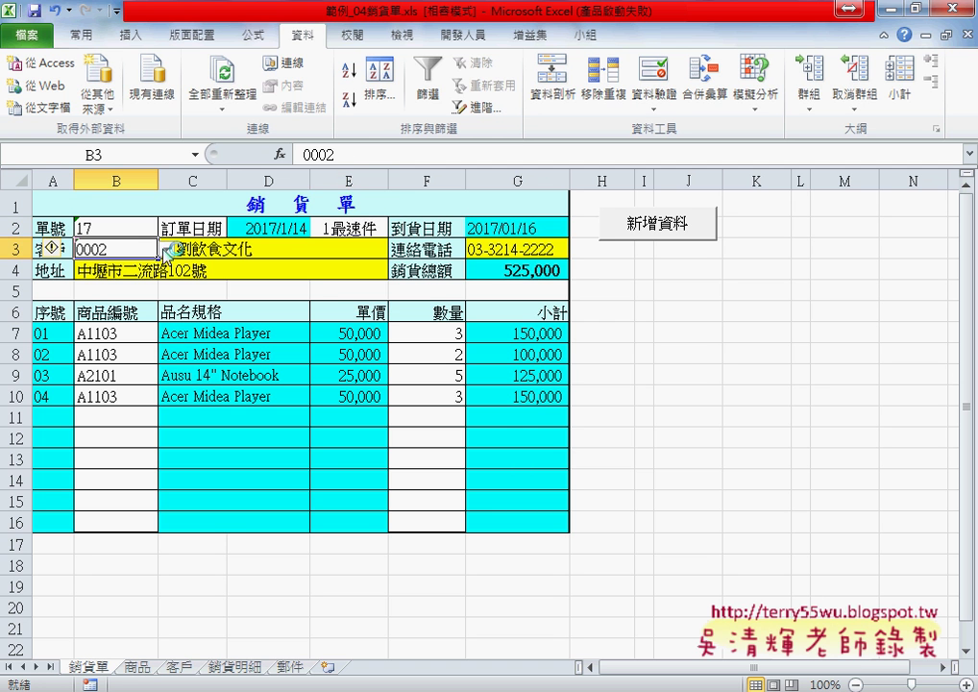
Step: Try customers 0003 and 0004 in B3's dropdown, then clear B3
click(165, 249)
click(145, 278)
click(165, 249)
click(92, 286)
click(165, 249)
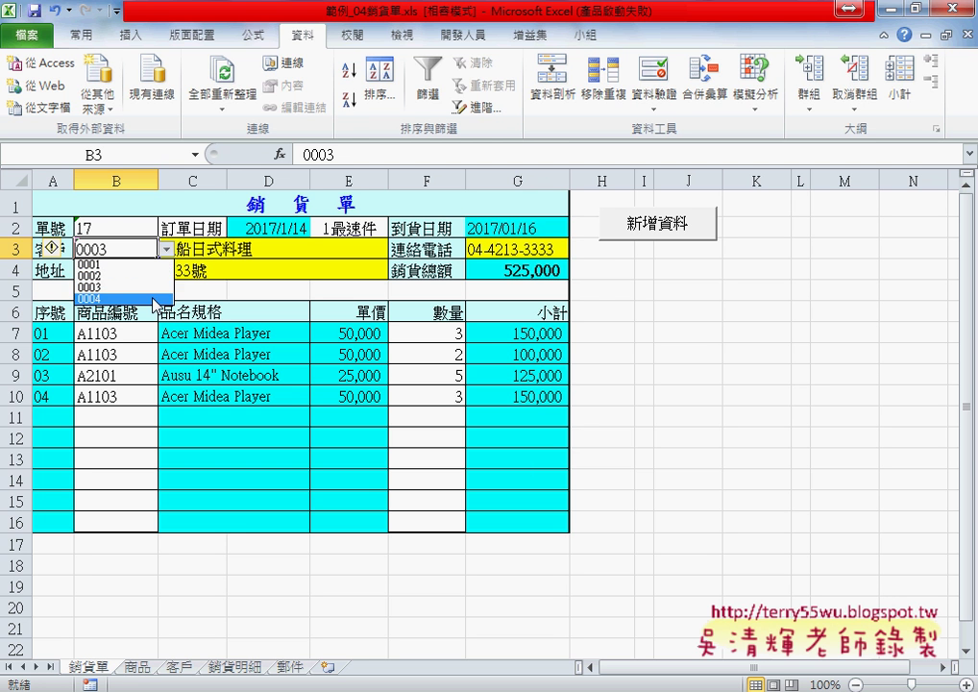
click(152, 299)
key(Delete)
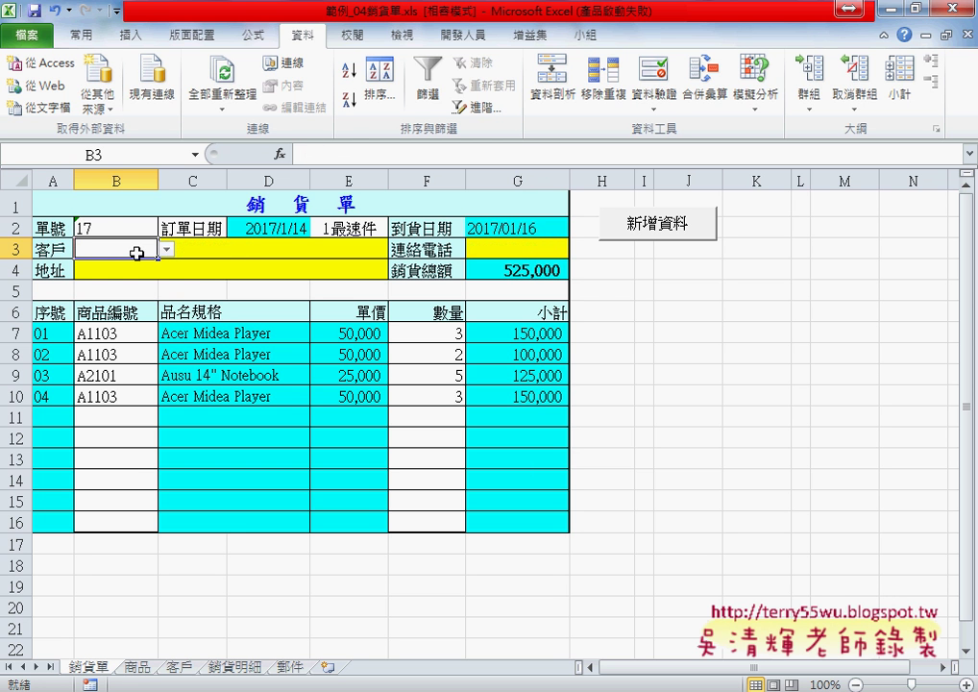
Step: Set product A2103 in B7 and A2101 in B8, and clear B9:B10 and F9:F10
click(120, 334)
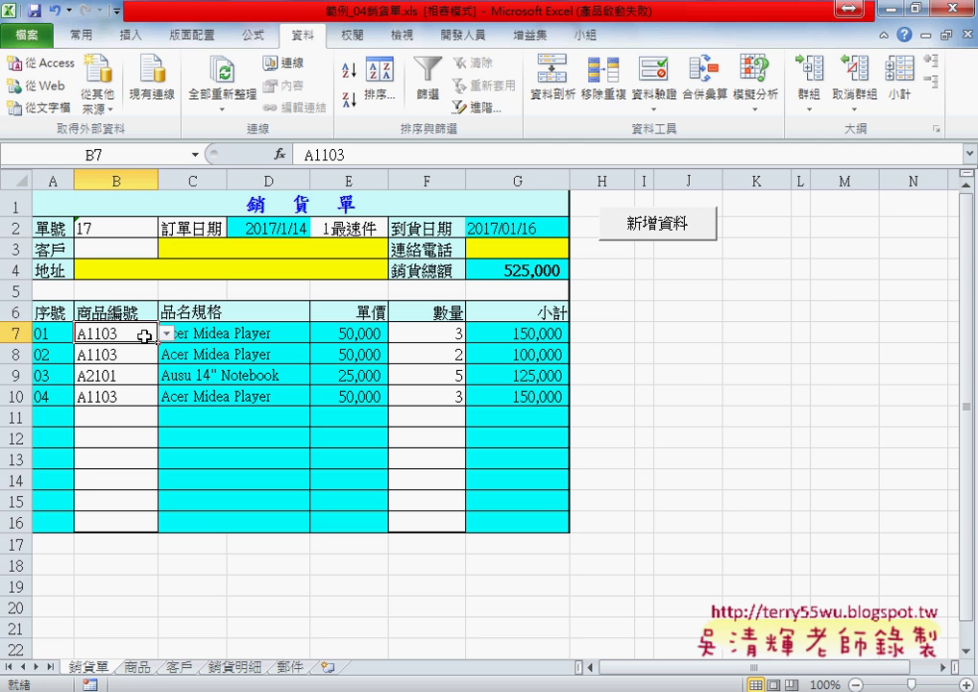
click(166, 333)
click(140, 385)
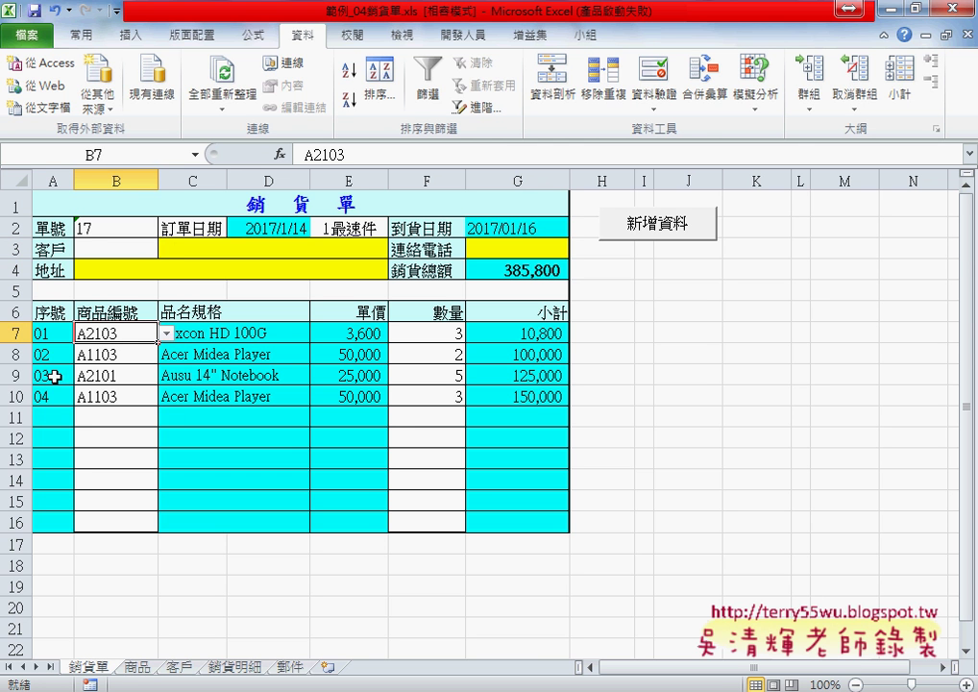
drag(106, 375, 97, 393)
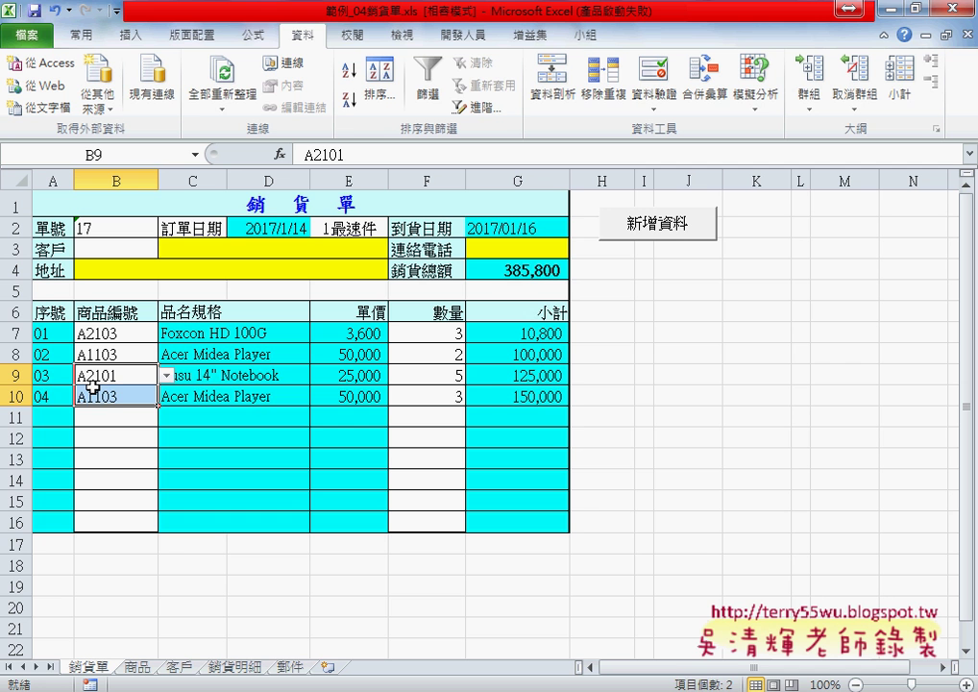
key(Delete)
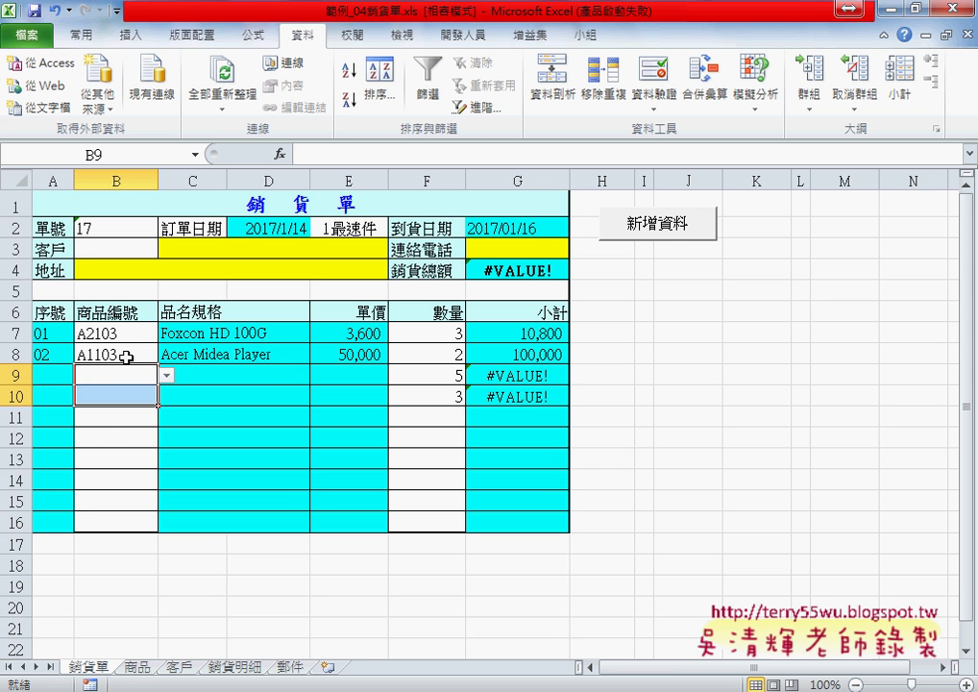
click(131, 355)
click(167, 355)
click(146, 398)
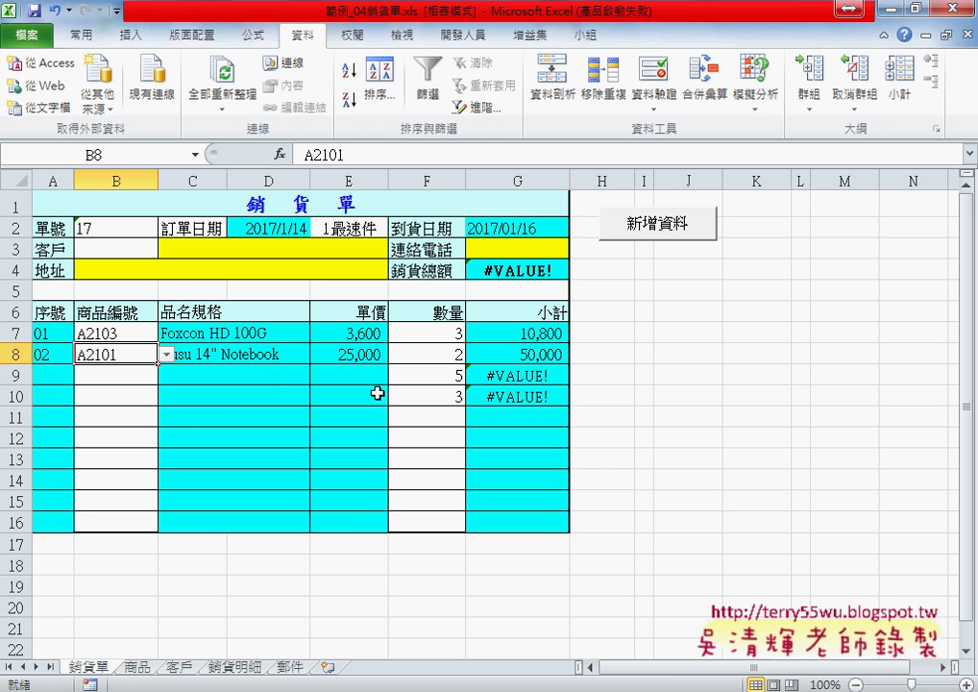
drag(426, 375, 424, 398)
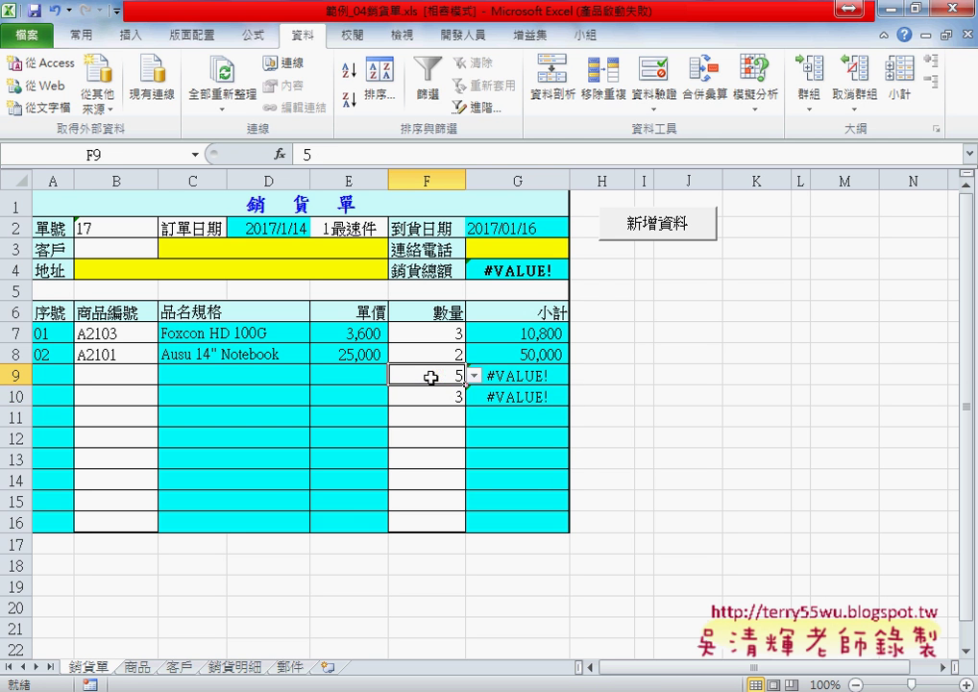
mouse_move(432, 375)
mouse_down()
mouse_move(430, 395)
mouse_move(438, 393)
mouse_up()
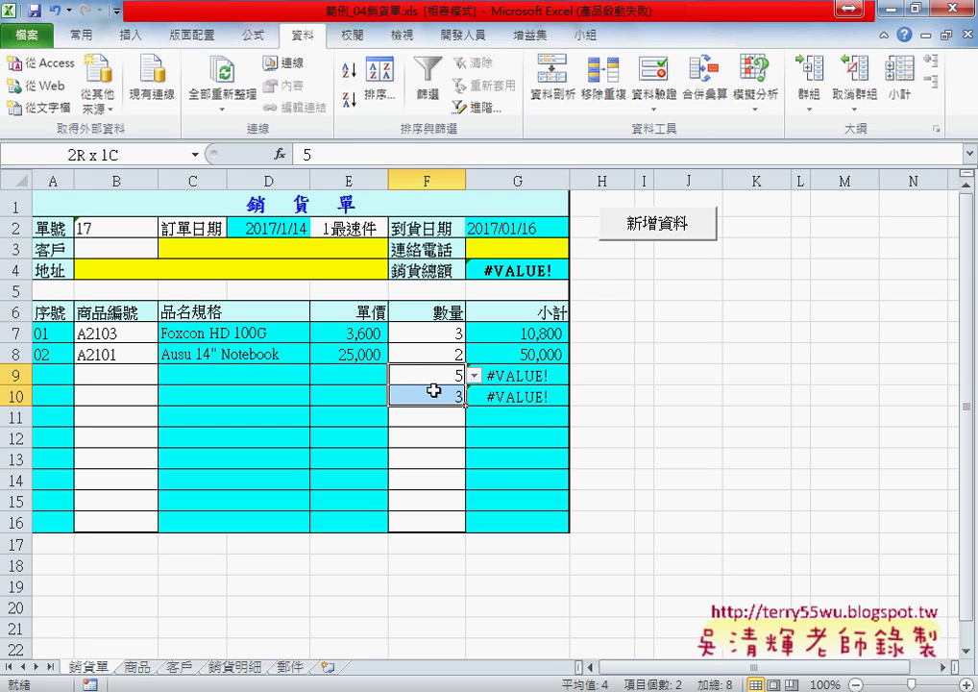
key(Delete)
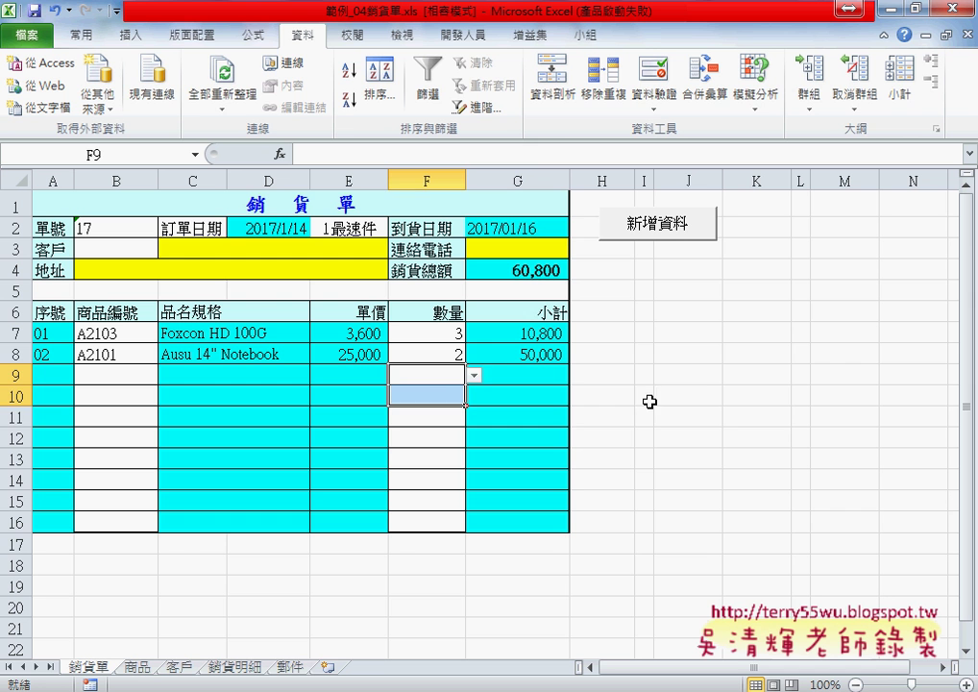
click(700, 413)
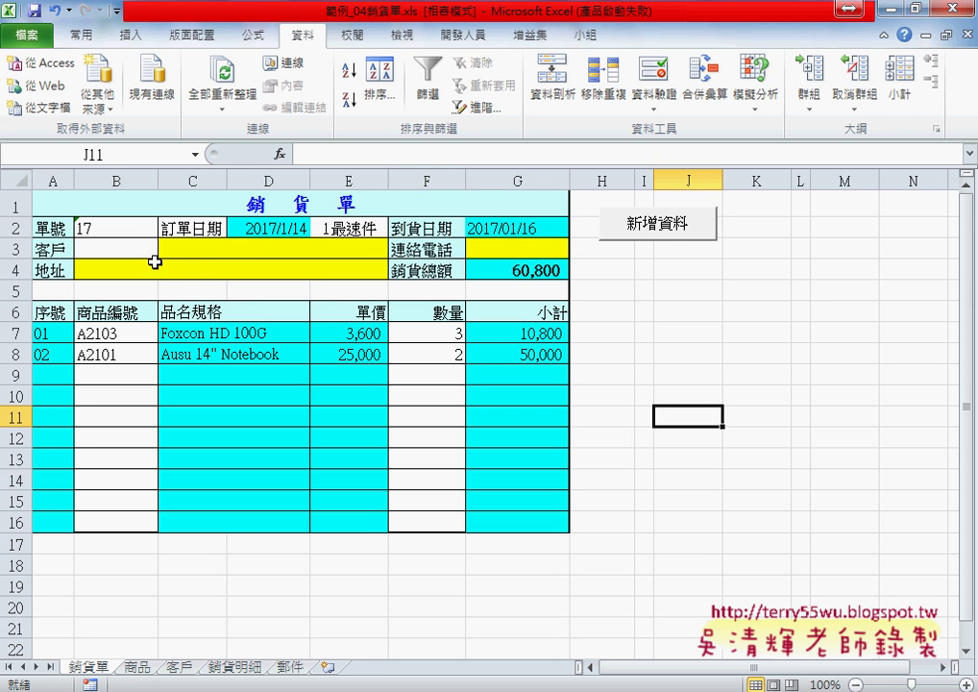
Step: Choose customer 0003 in B3 and inspect the lookup formulas in C3 and C7
click(130, 247)
click(166, 248)
click(140, 286)
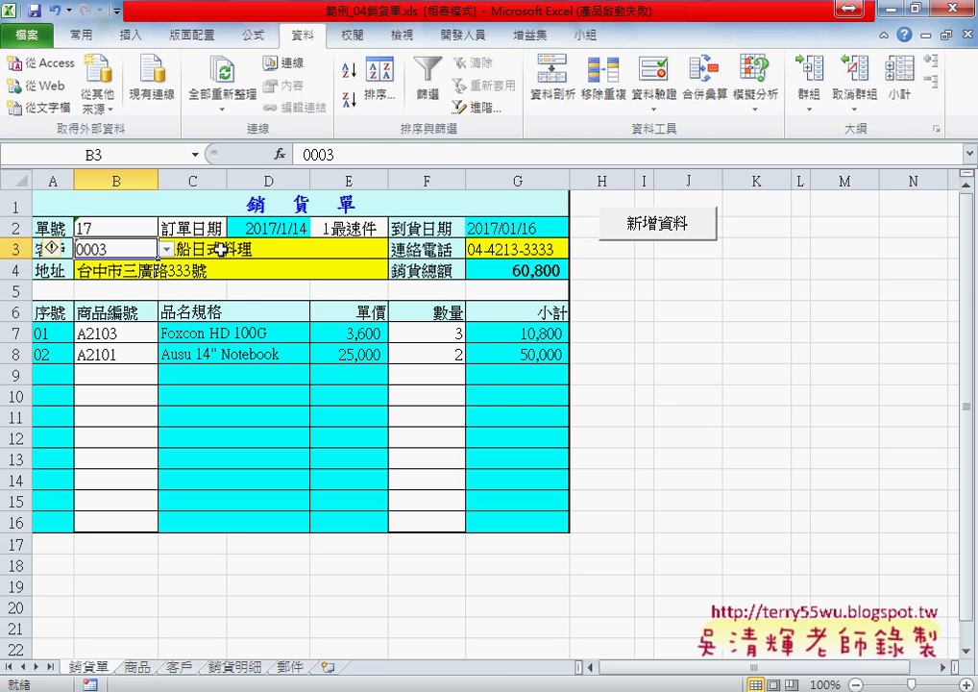
click(221, 248)
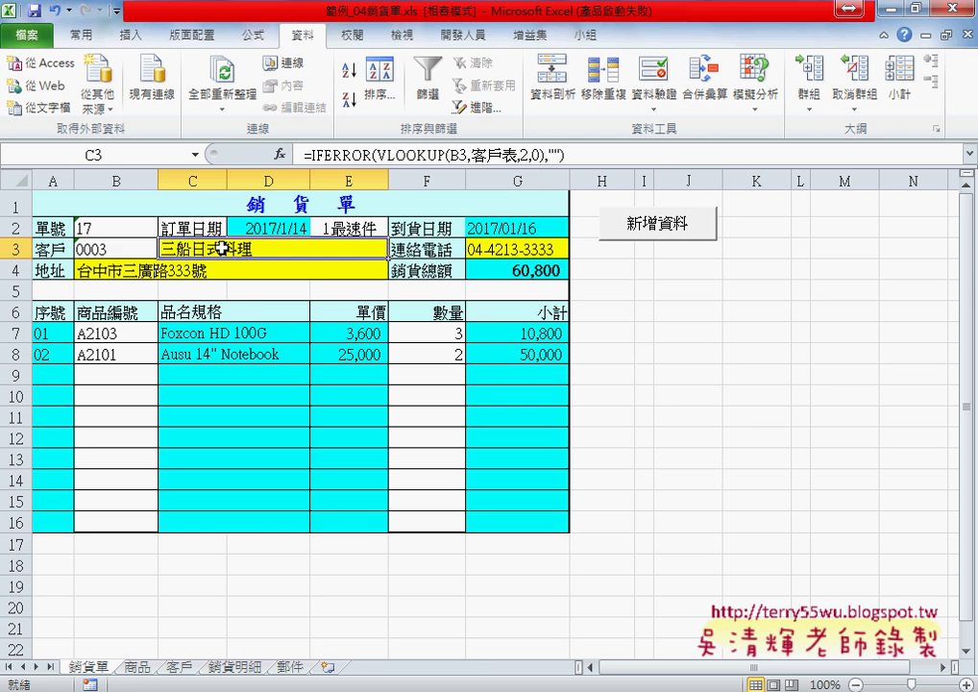
click(119, 249)
click(243, 252)
click(105, 249)
click(255, 333)
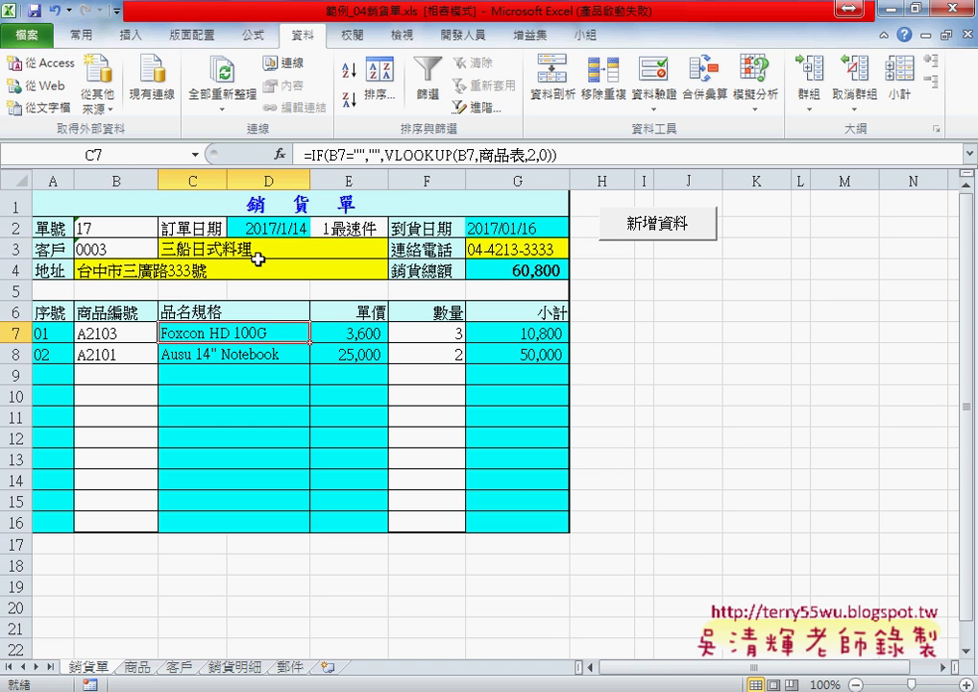
Step: Protect the 銷貨單 sheet with a password, entering it twice
click(351, 34)
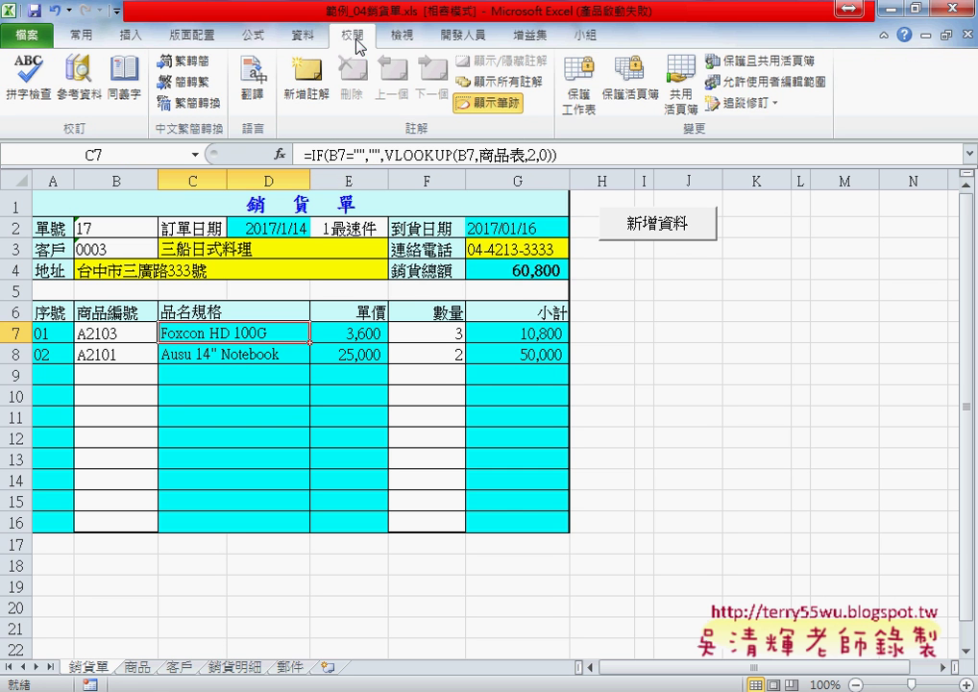
click(577, 88)
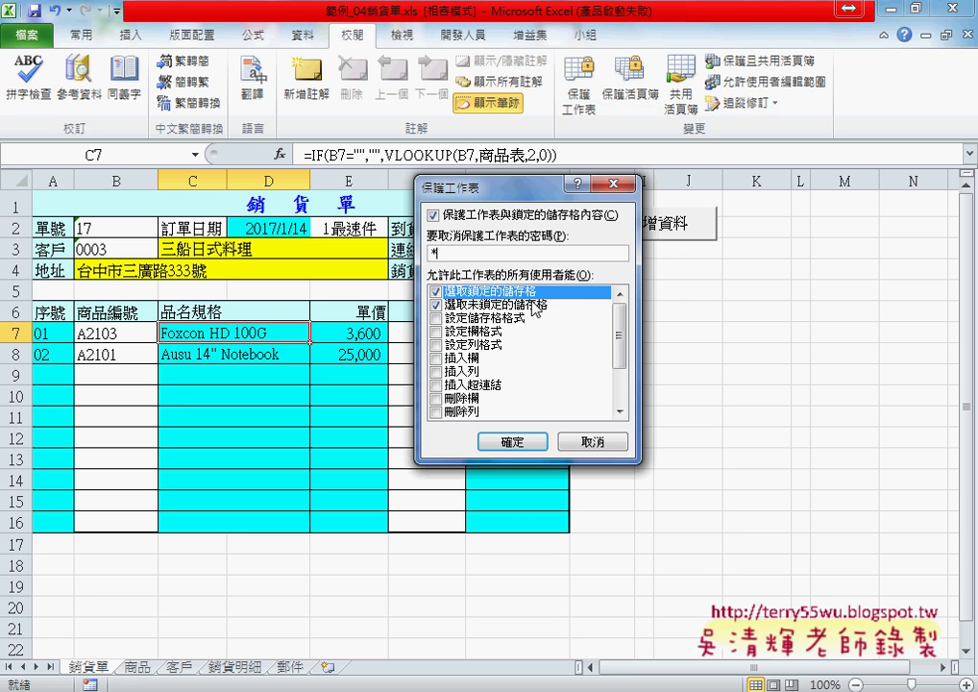
key(Return)
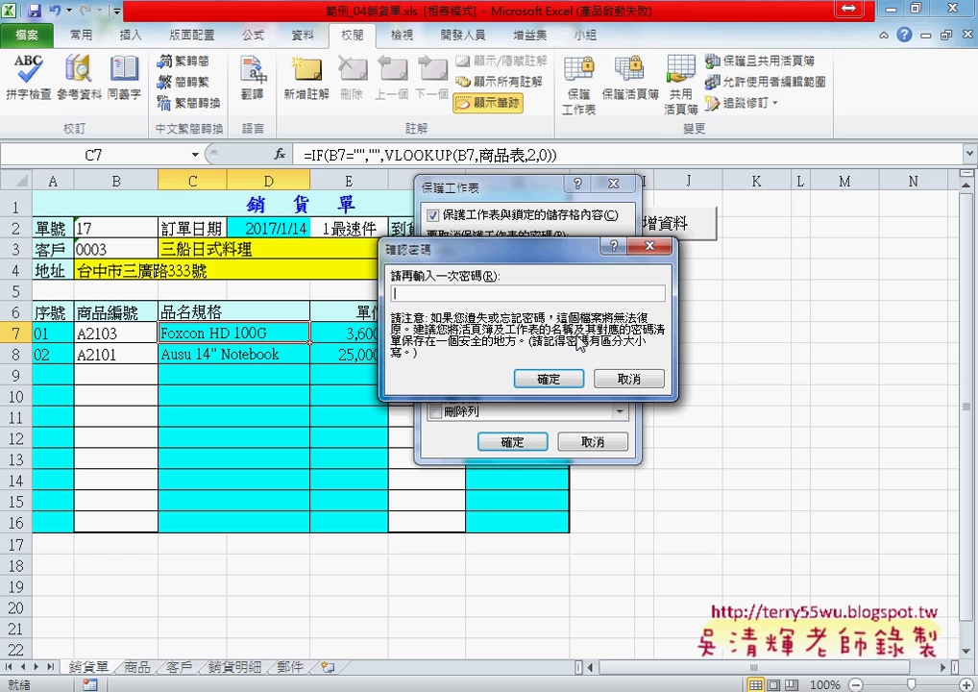
key(Return)
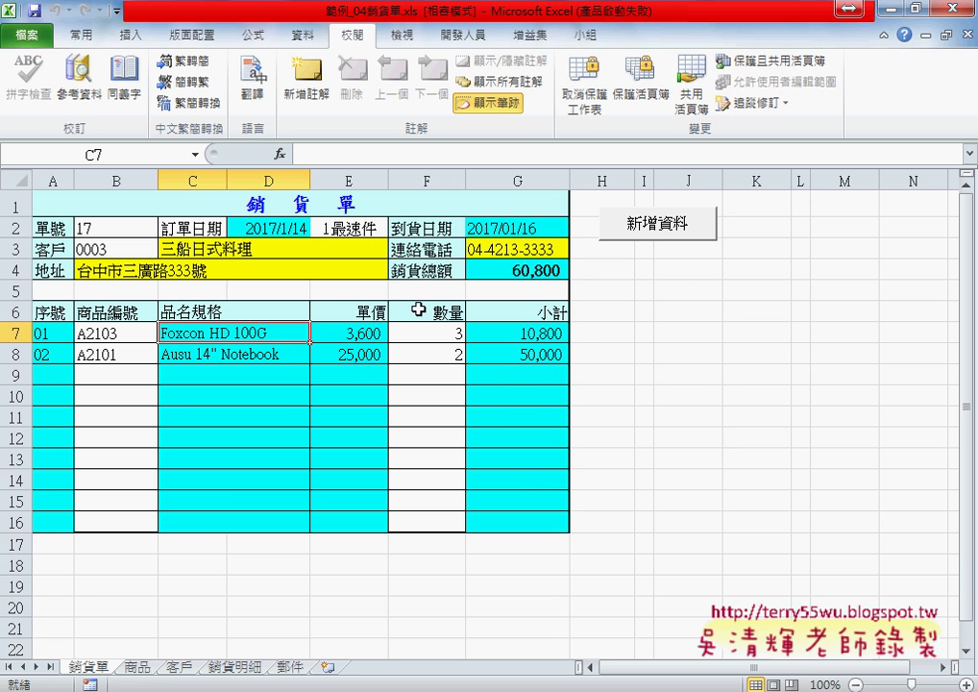
click(199, 250)
click(208, 336)
click(145, 354)
click(116, 334)
click(135, 354)
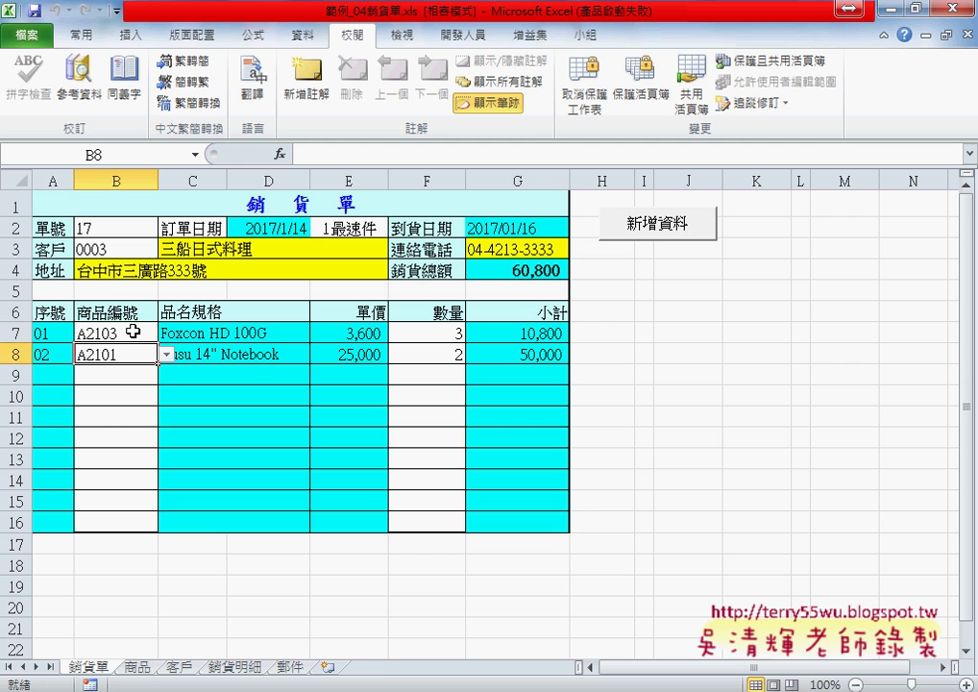
click(135, 334)
click(157, 353)
click(166, 354)
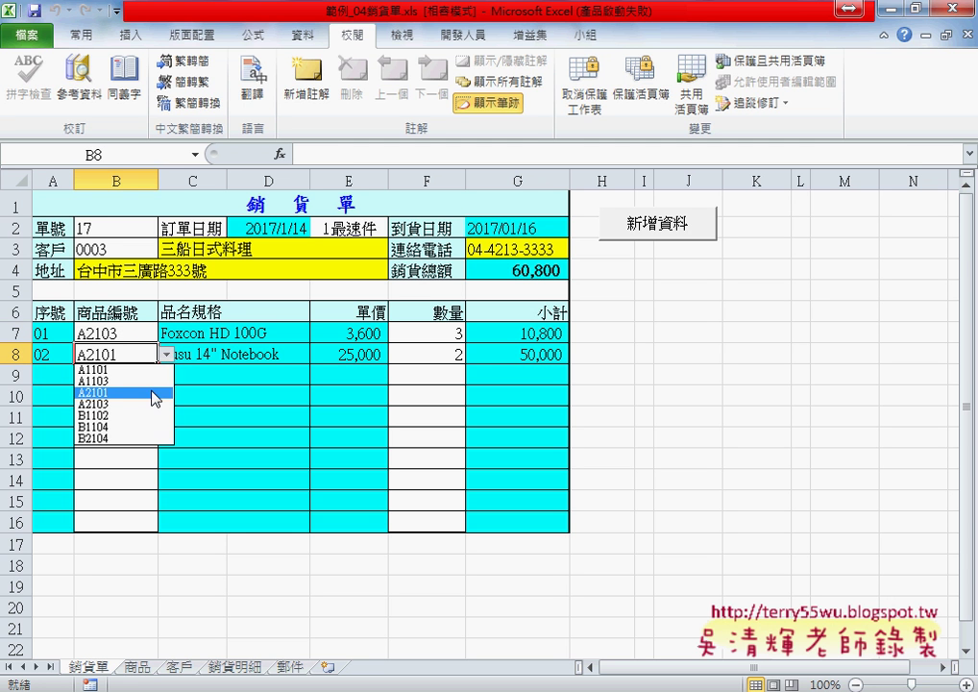
click(166, 354)
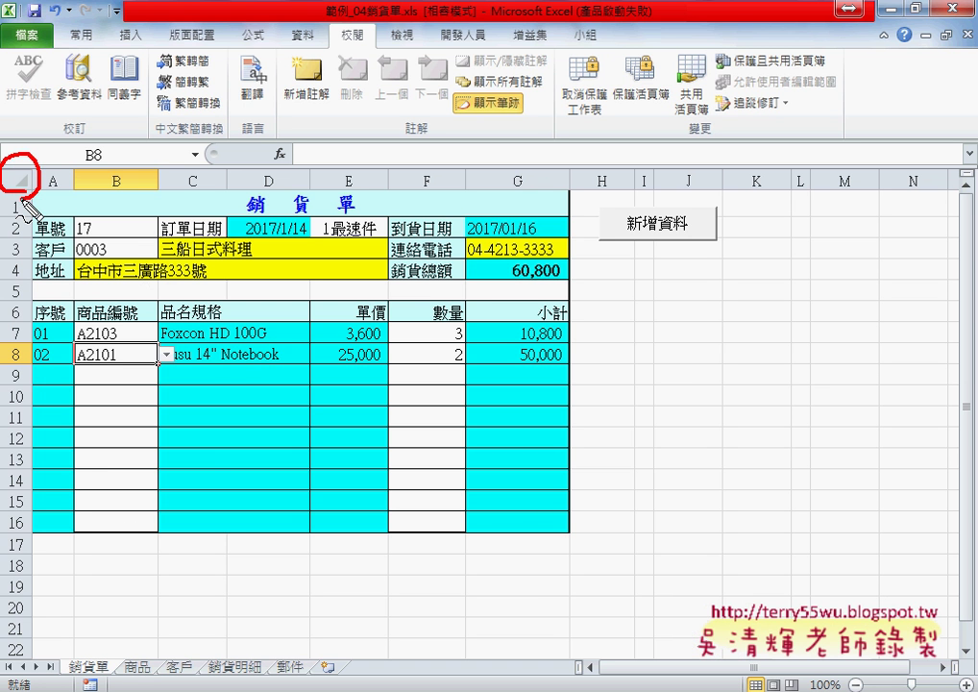
drag(77, 258, 134, 231)
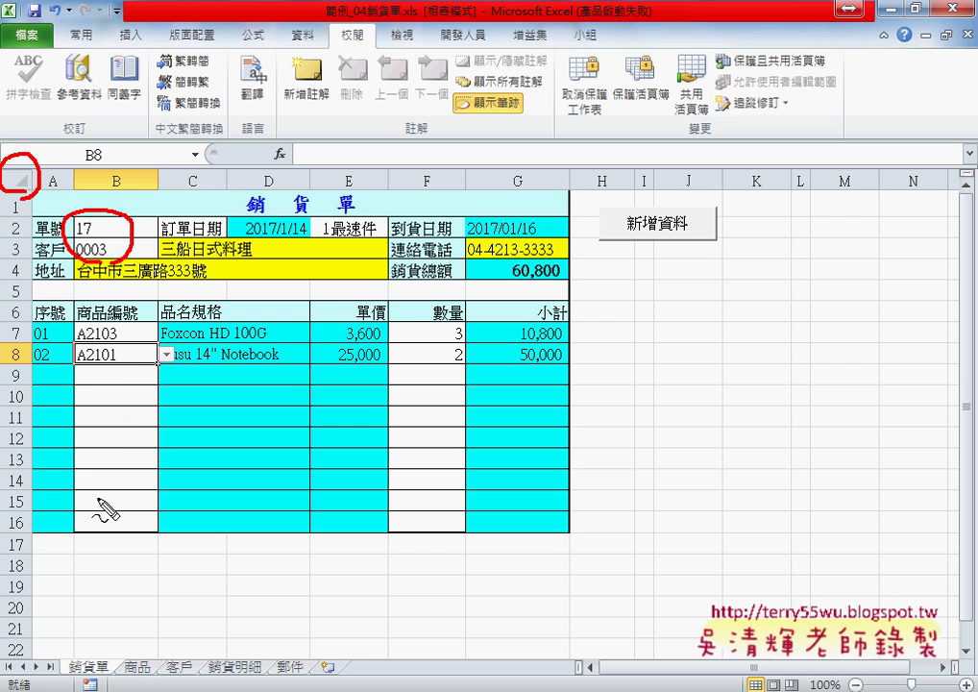
drag(81, 497, 96, 459)
drag(452, 331, 423, 438)
drag(370, 214, 377, 234)
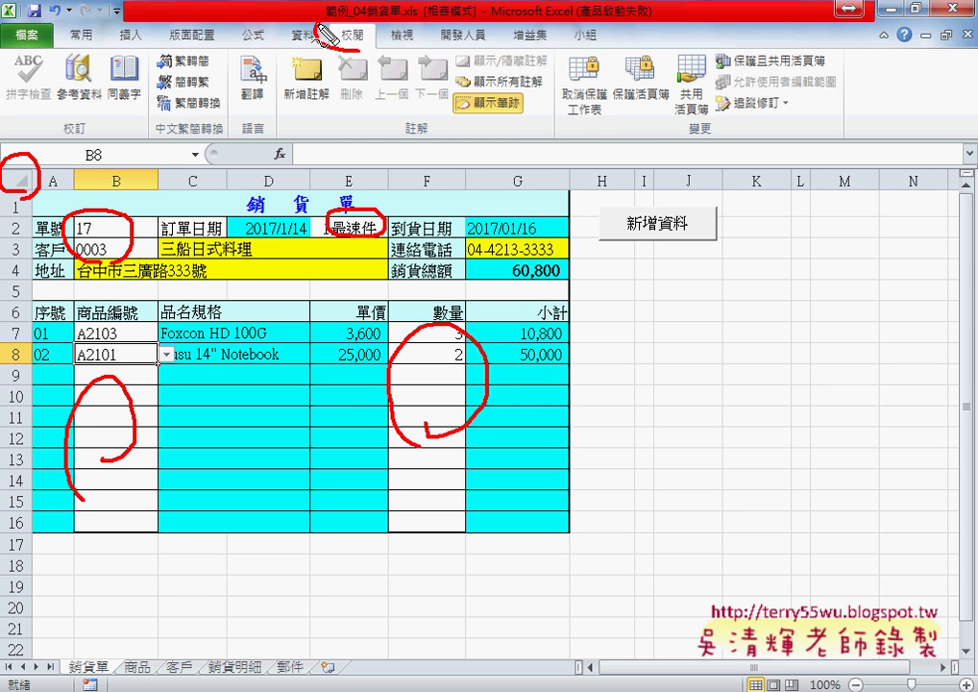
drag(327, 37, 325, 25)
mouse_move(591, 63)
mouse_down()
mouse_move(561, 103)
mouse_move(601, 67)
mouse_up()
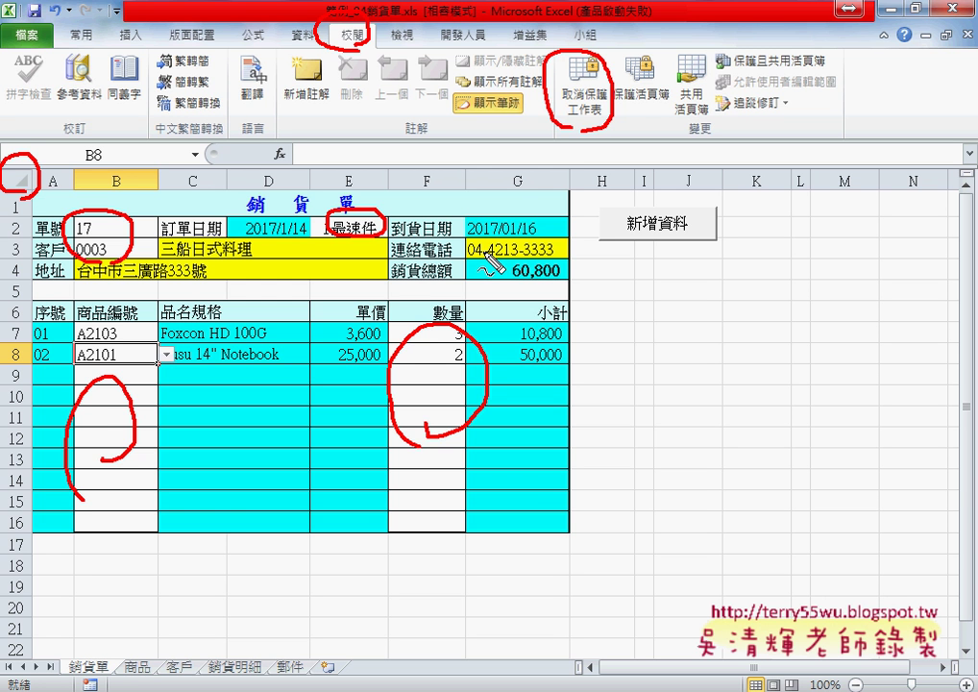
key(Escape)
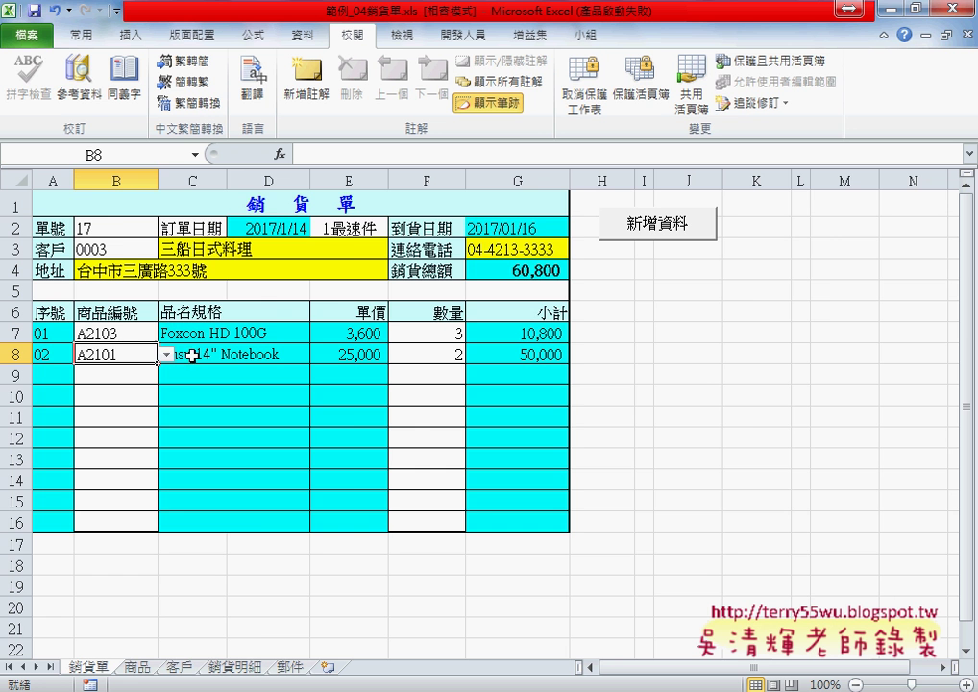
click(251, 667)
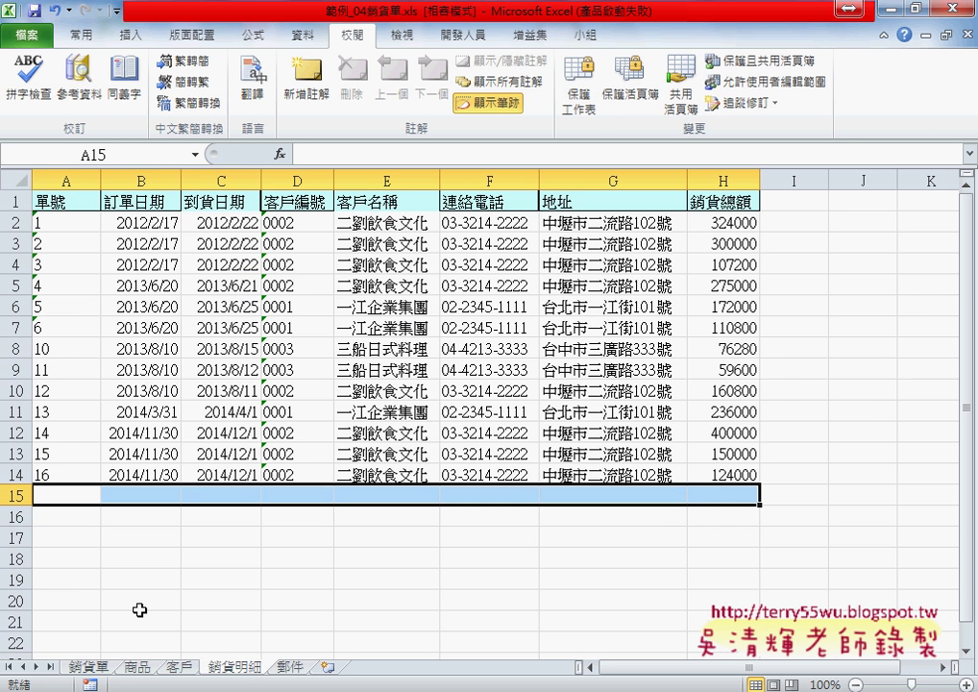
click(92, 667)
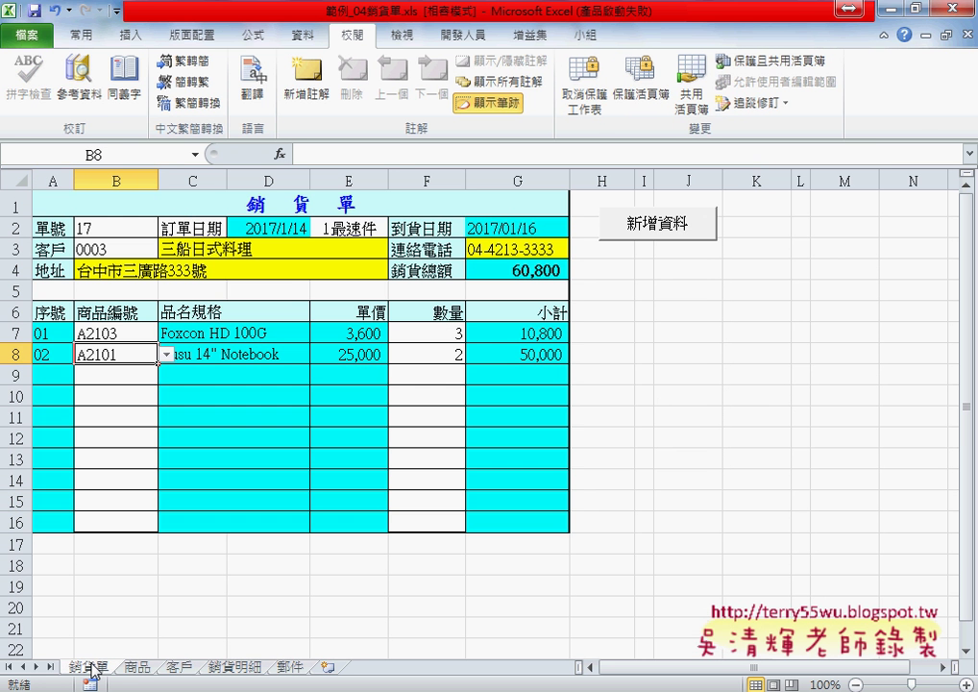
click(243, 679)
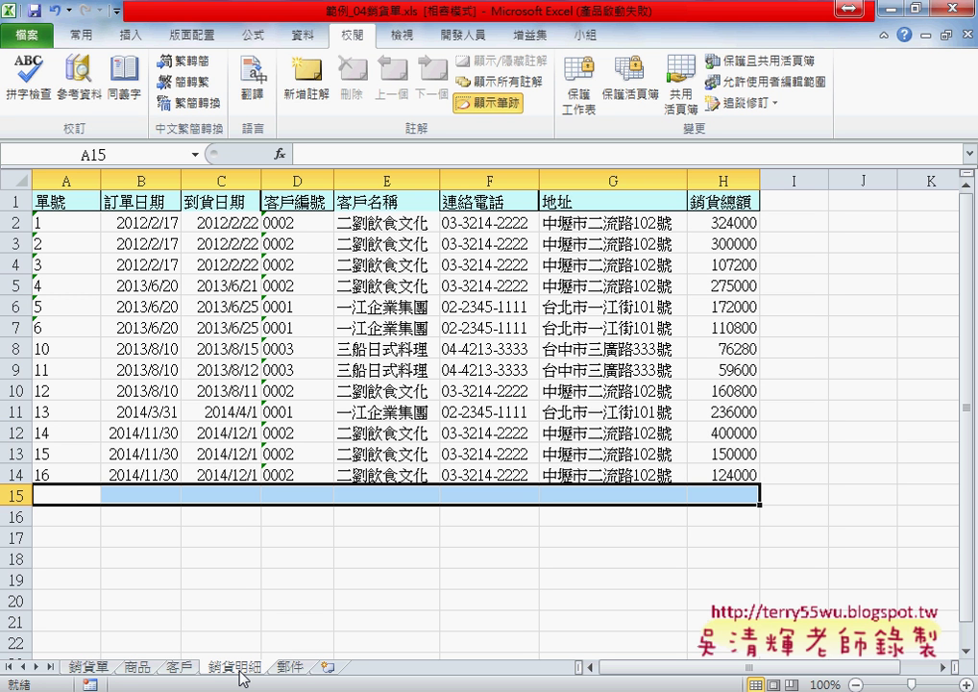
click(81, 494)
click(134, 495)
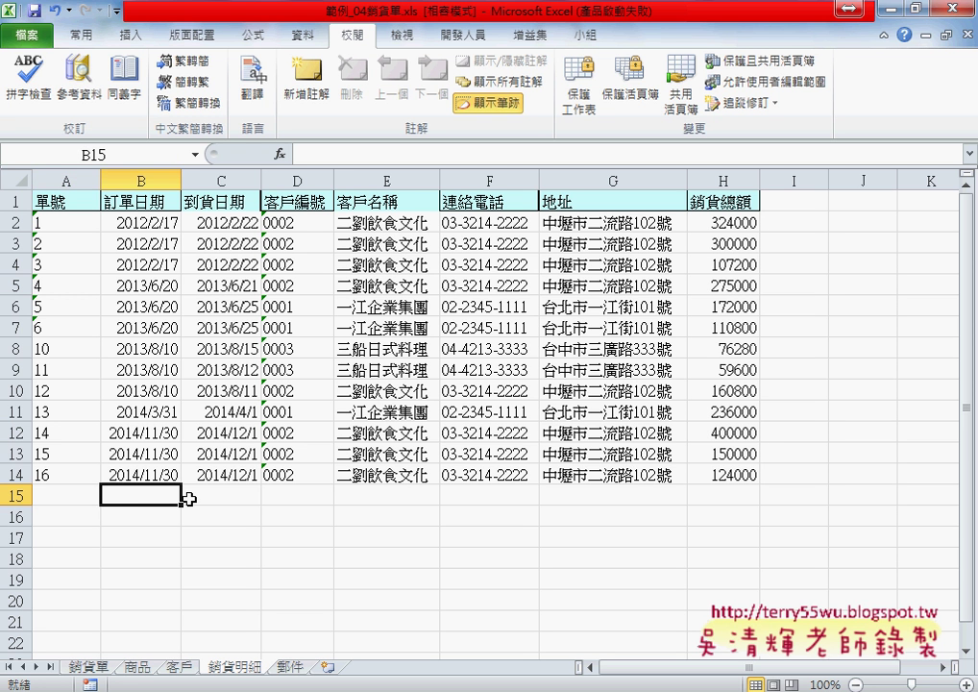
click(230, 496)
click(296, 497)
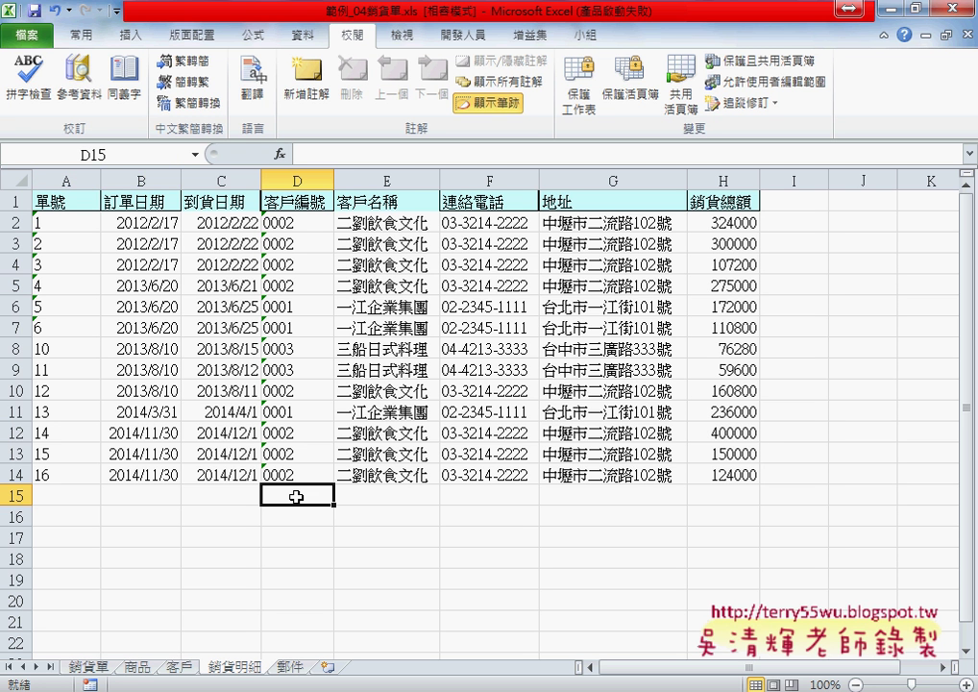
click(387, 496)
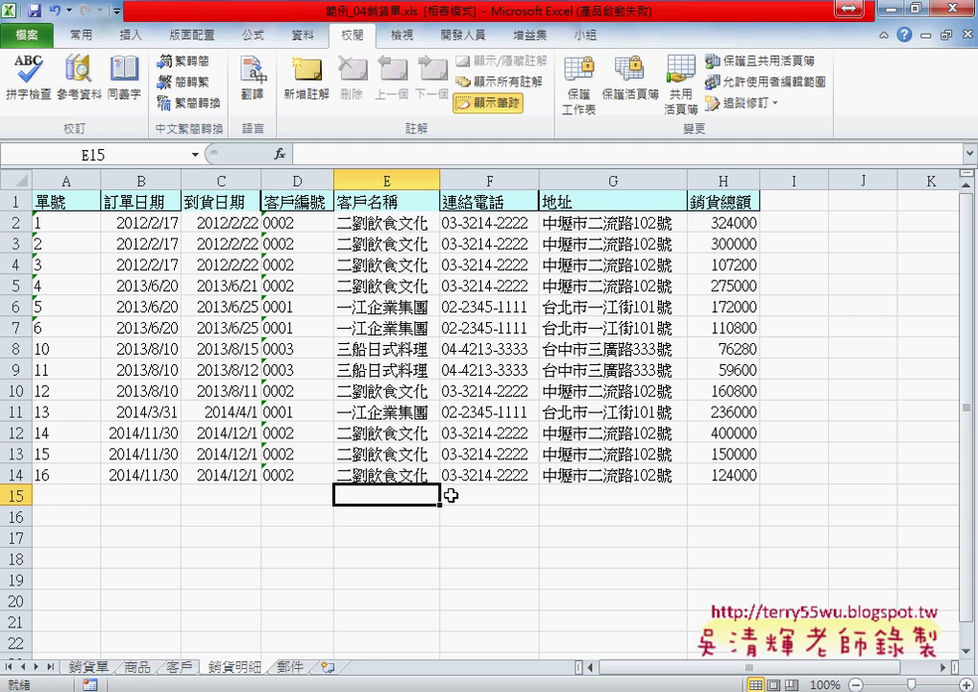
click(490, 496)
click(600, 497)
click(724, 496)
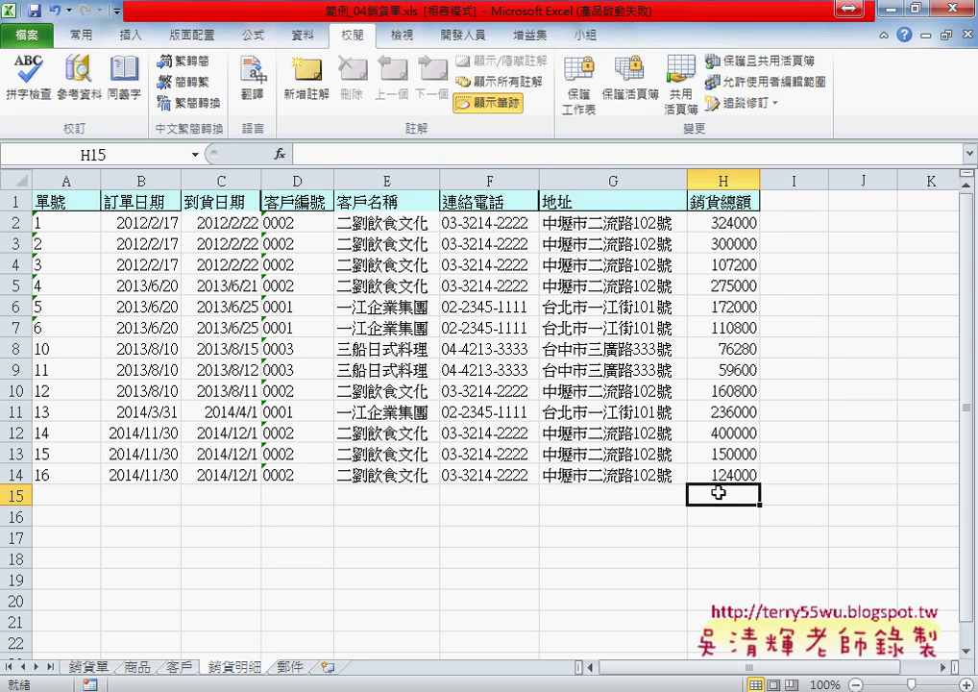
drag(724, 496, 72, 496)
click(88, 666)
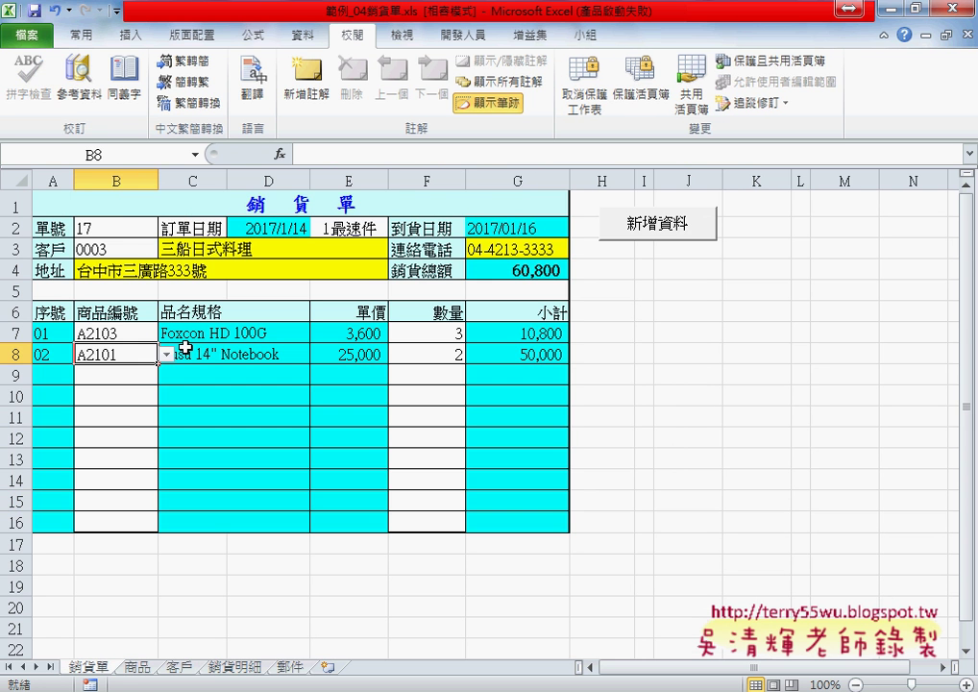
click(120, 230)
click(288, 229)
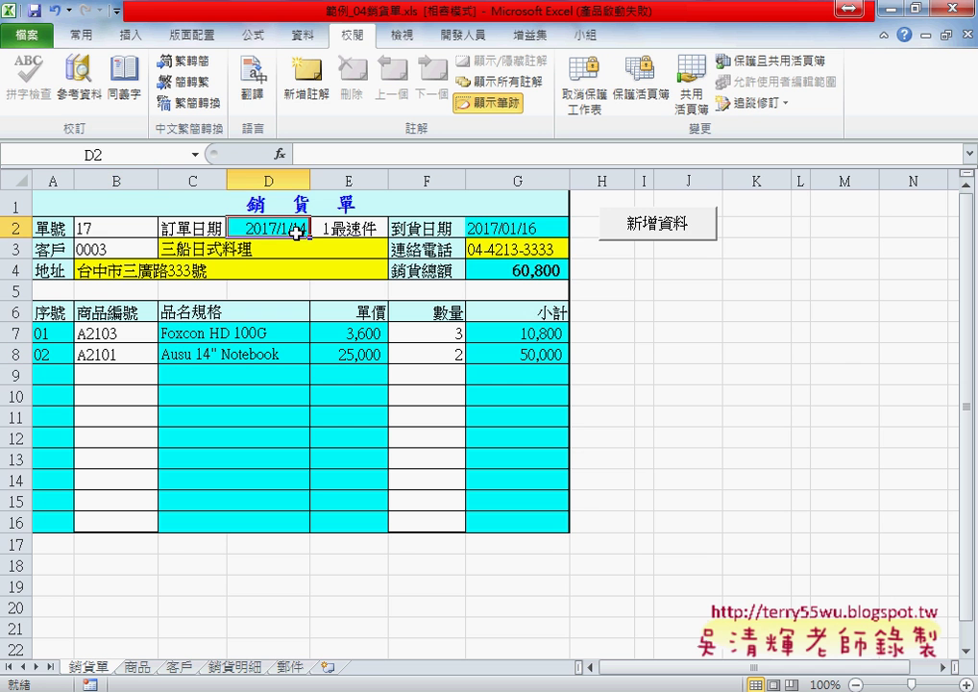
click(502, 233)
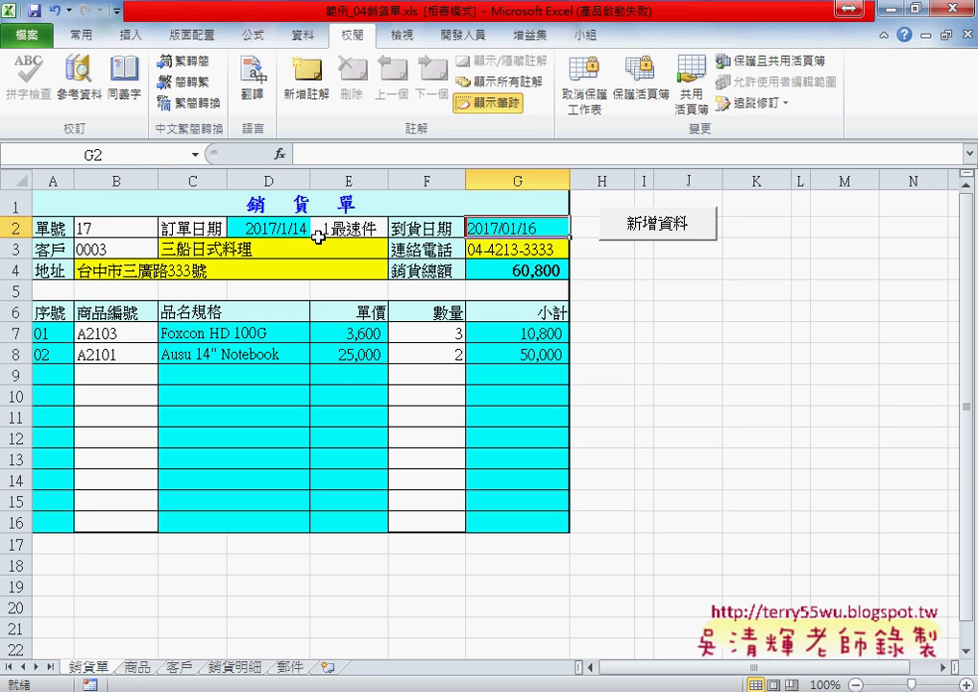
click(106, 249)
click(173, 249)
click(144, 270)
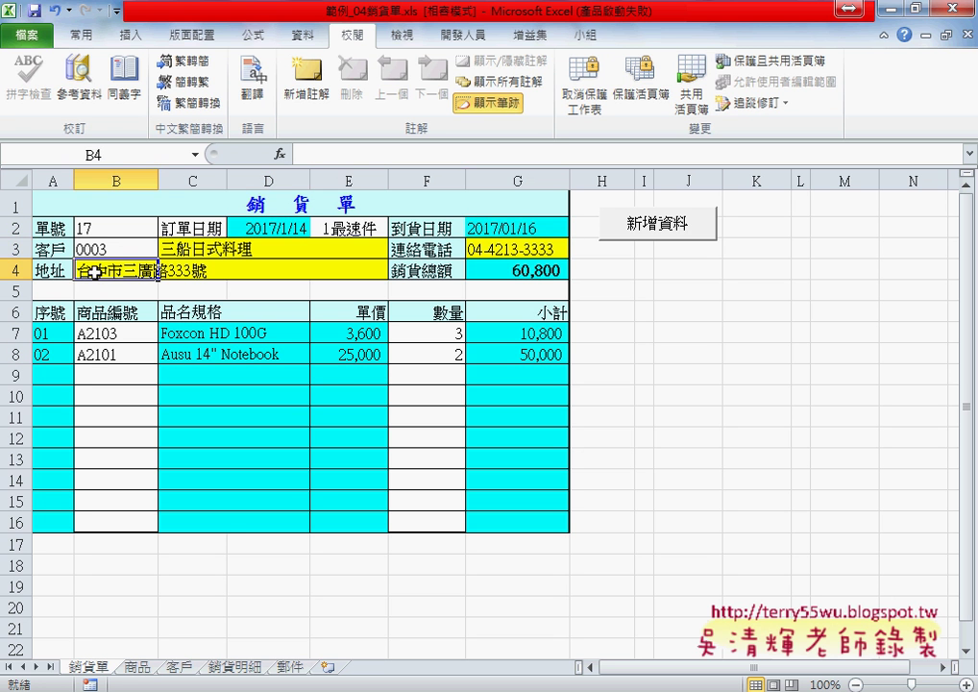
click(527, 272)
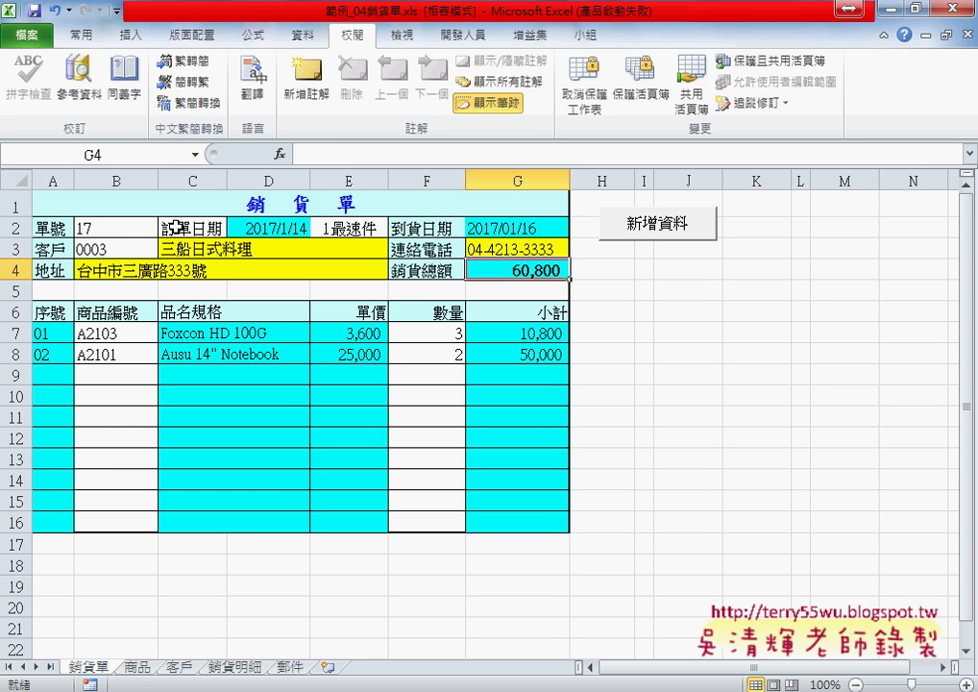
click(128, 232)
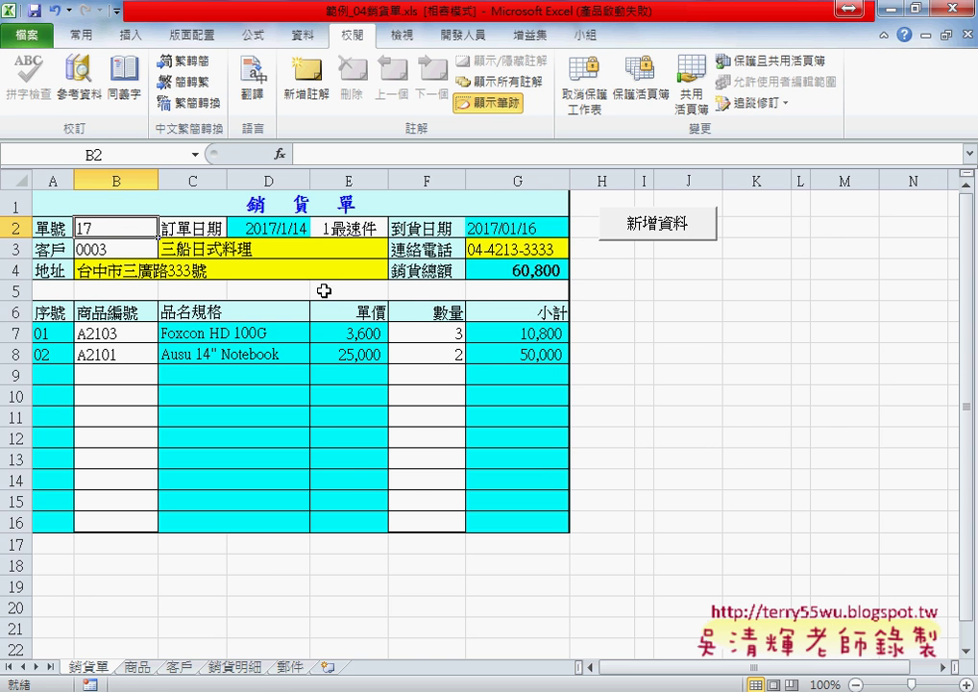
click(235, 667)
drag(57, 487, 708, 493)
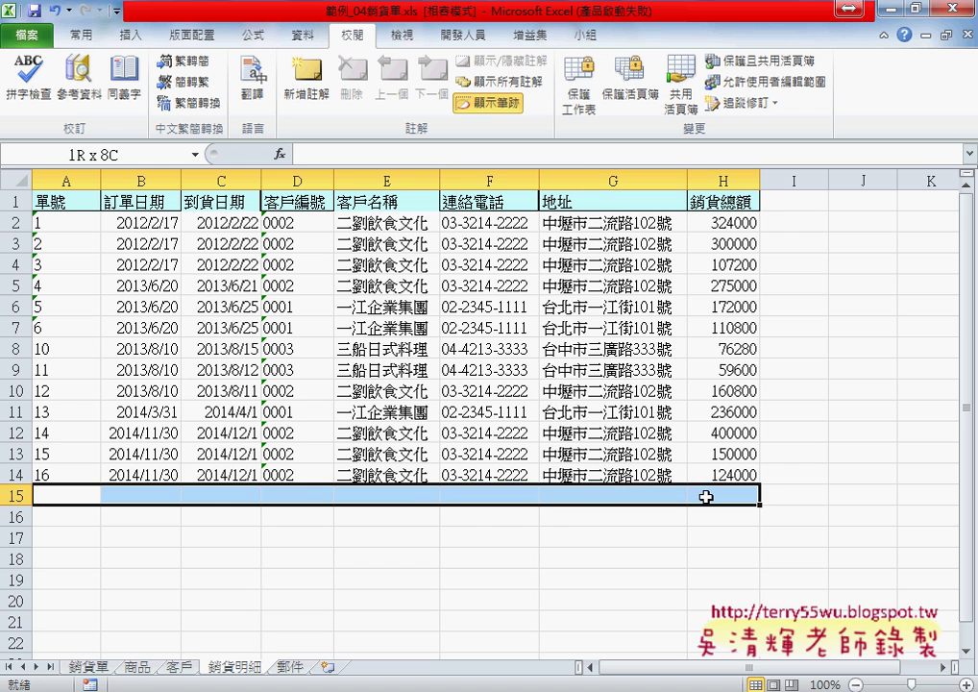
click(72, 224)
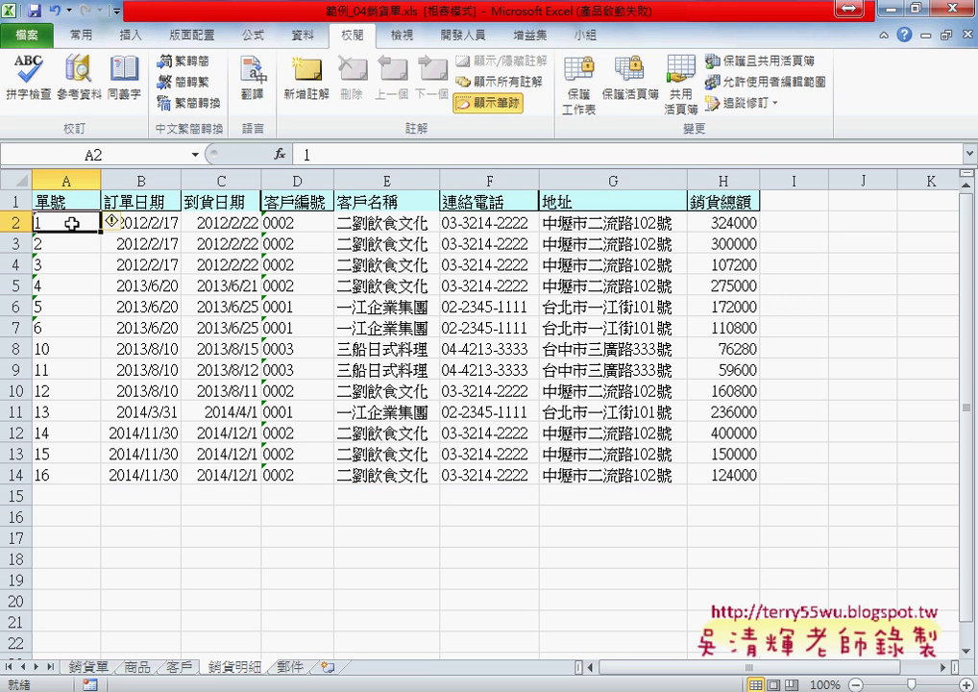
key(ctrl+Down)
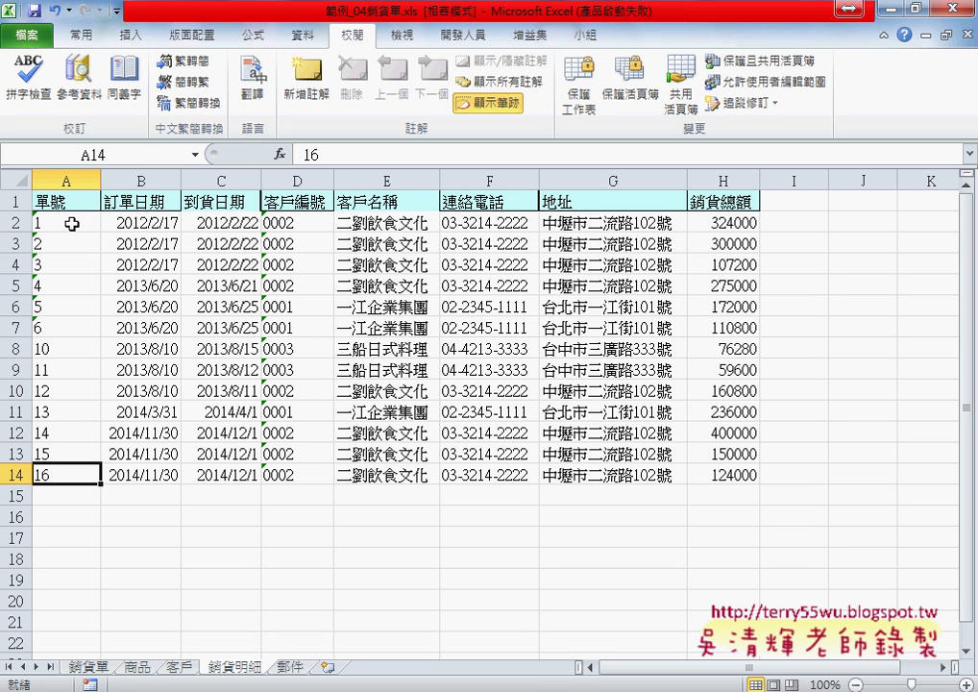
click(16, 475)
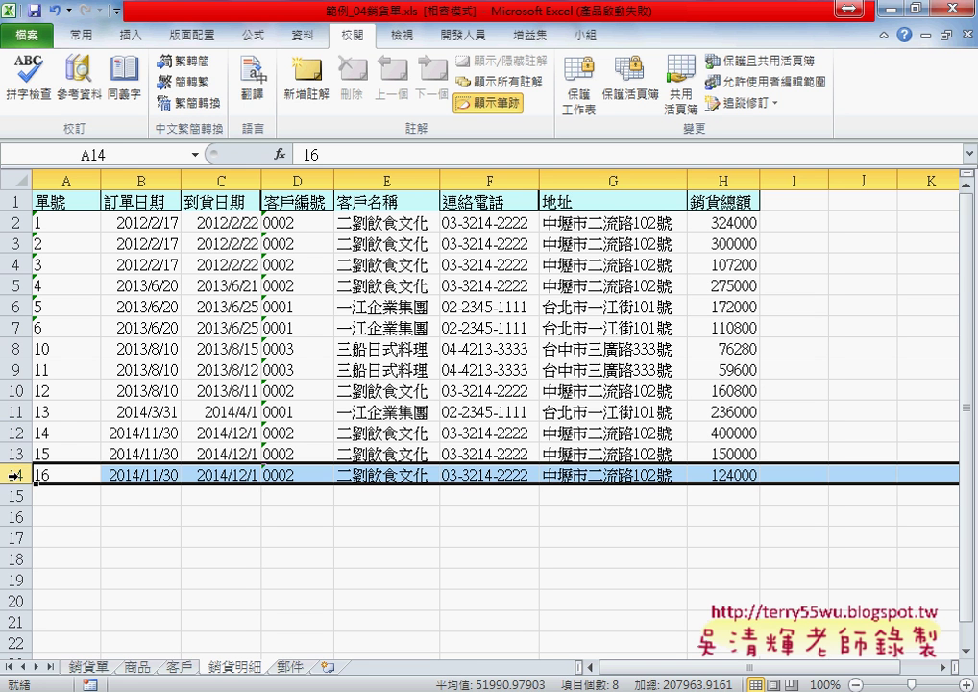
click(63, 497)
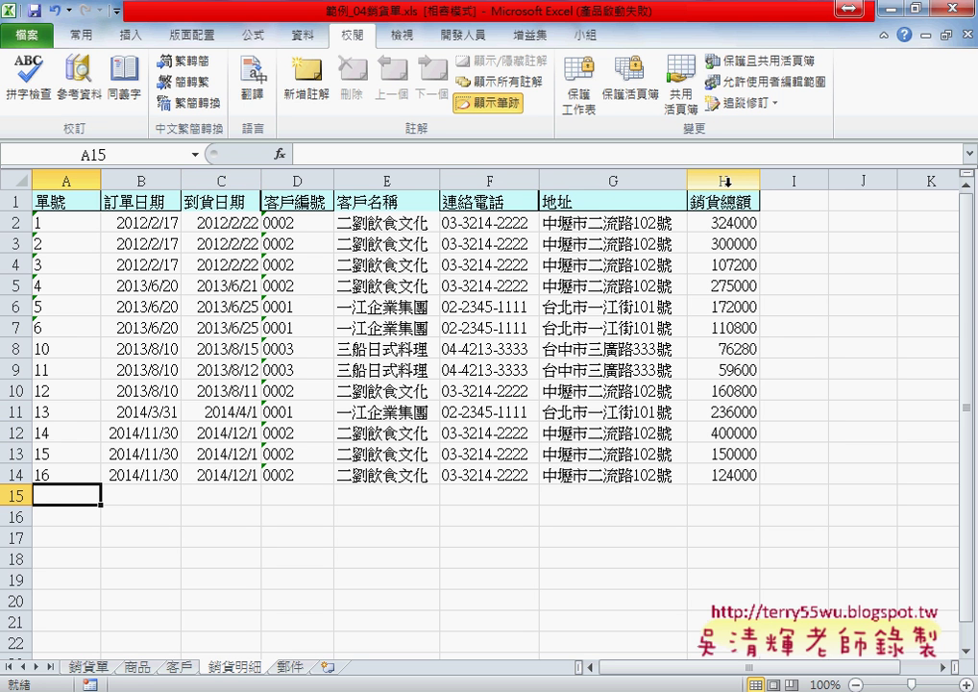
click(87, 666)
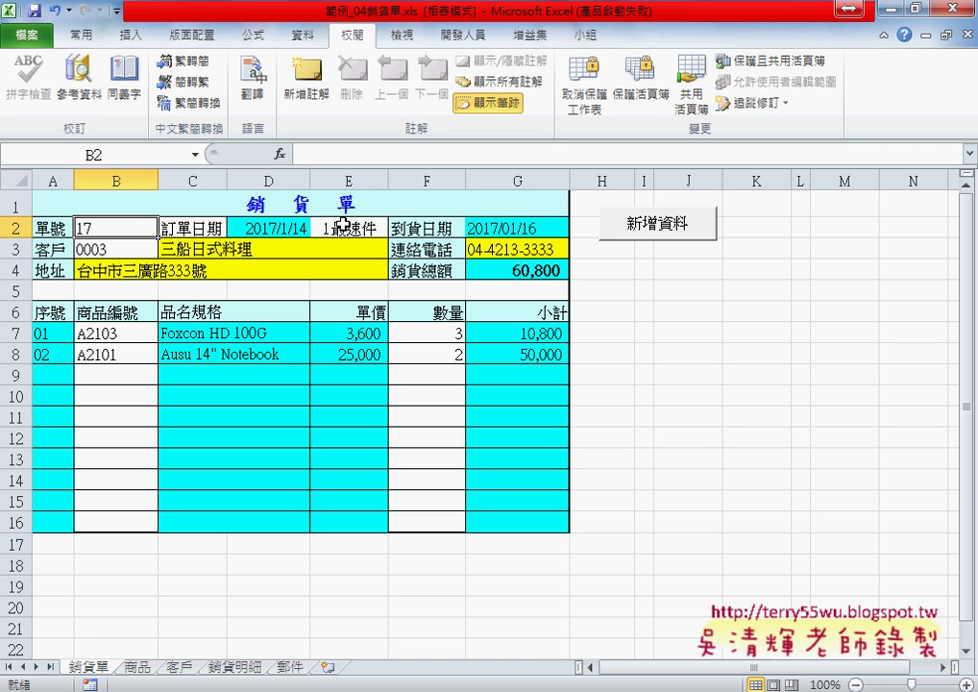
click(283, 228)
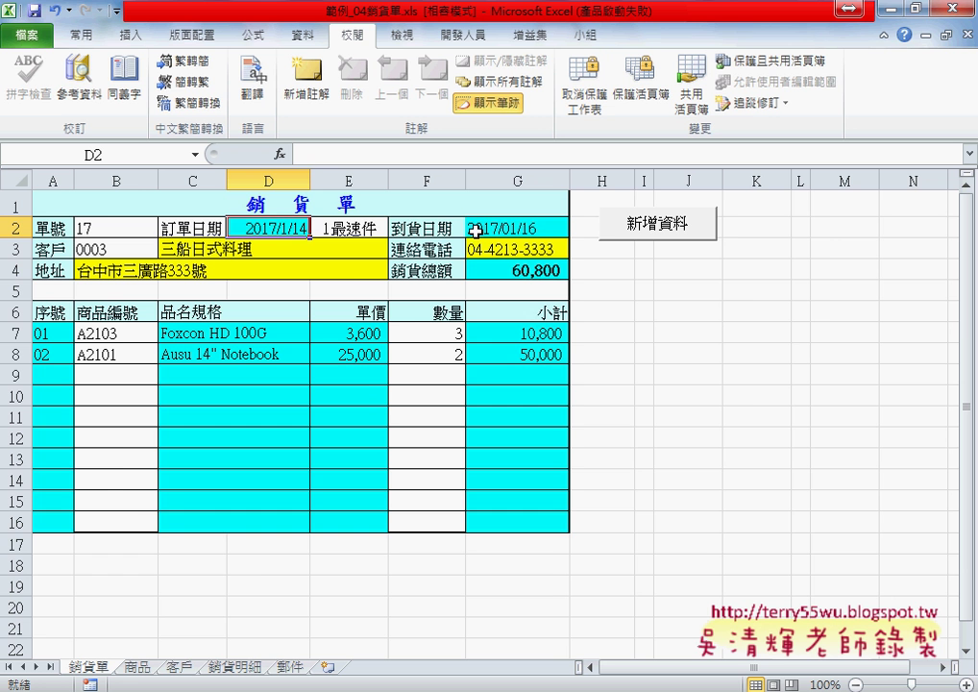
click(221, 666)
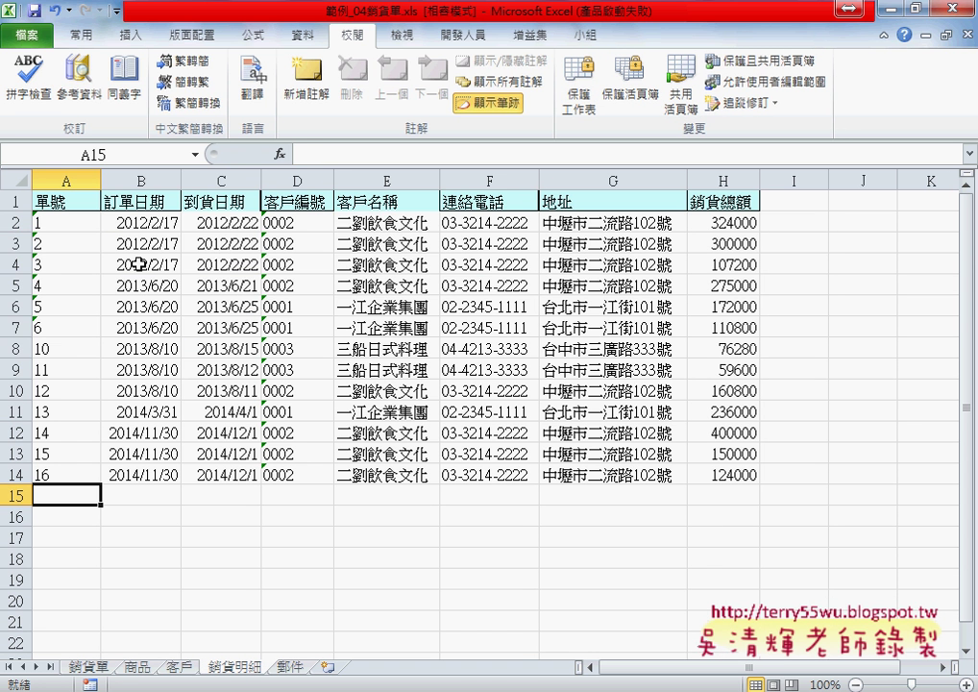
drag(57, 222, 360, 349)
click(89, 667)
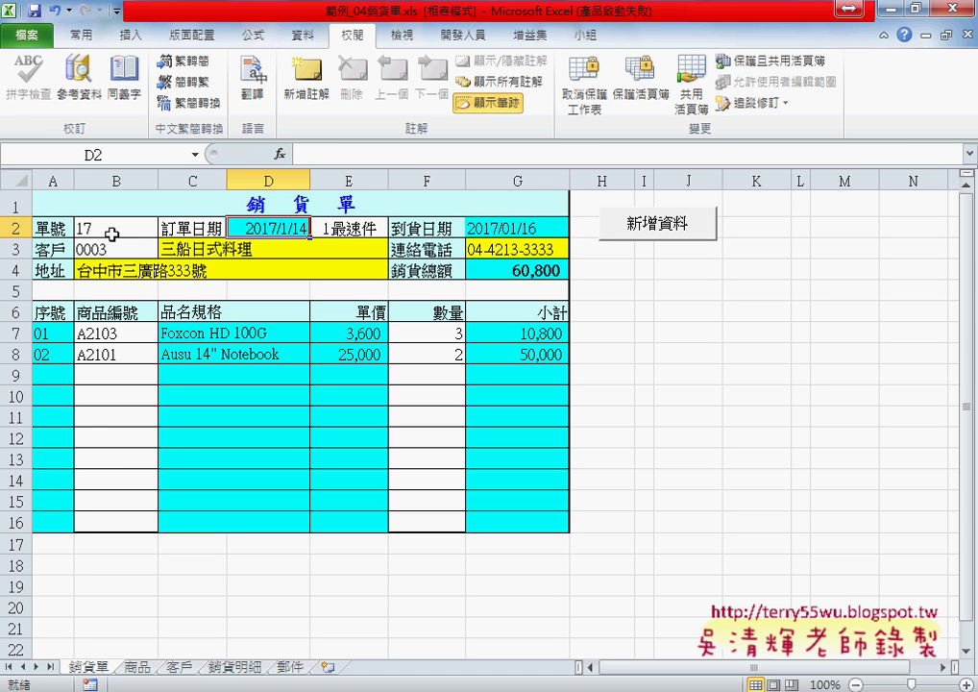
Step: Append order 17 via 新增資料, verify row 15 on 銷貨明細, then return to the 銷貨單 form
click(625, 234)
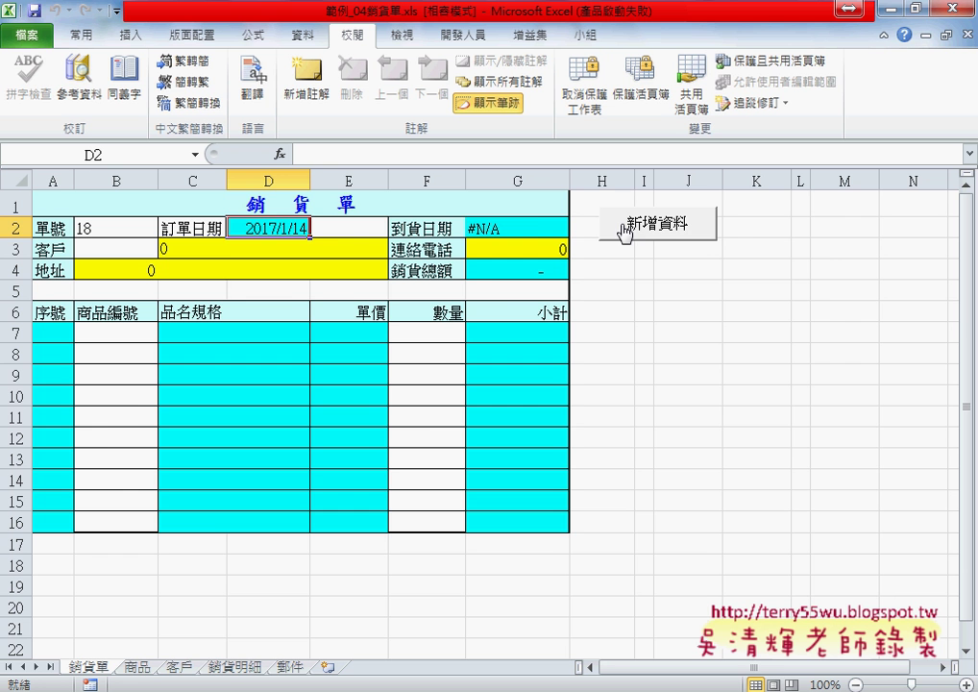
click(229, 679)
drag(81, 493, 729, 490)
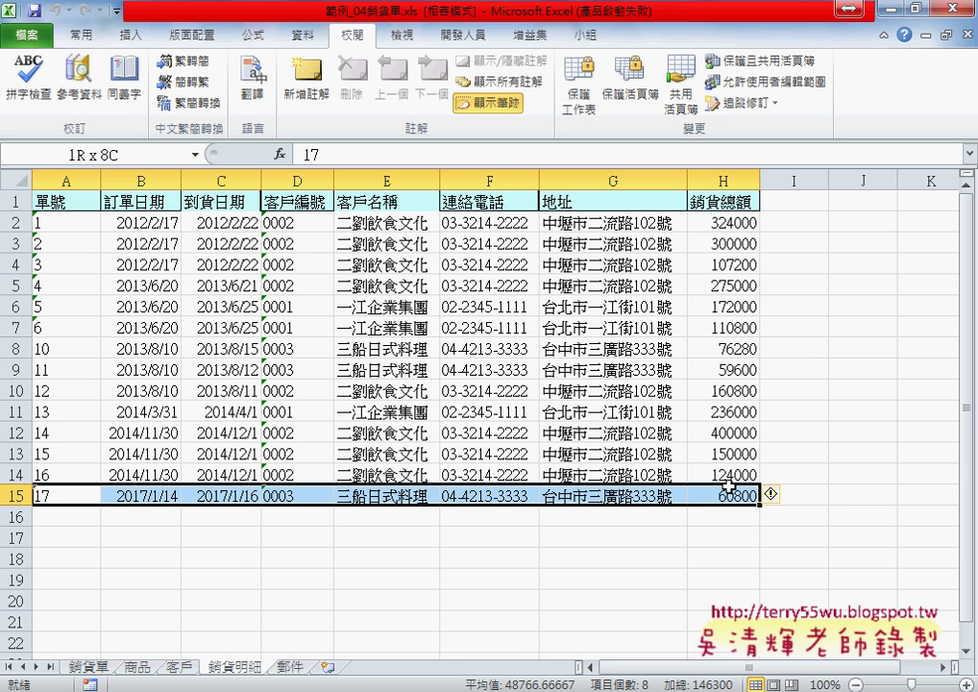
click(89, 667)
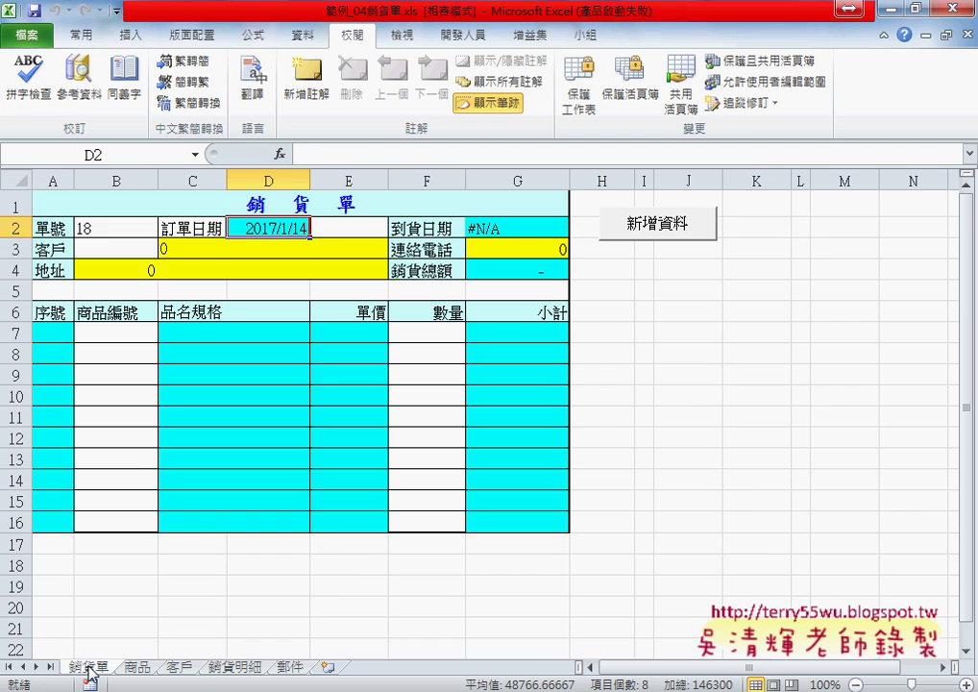
click(99, 234)
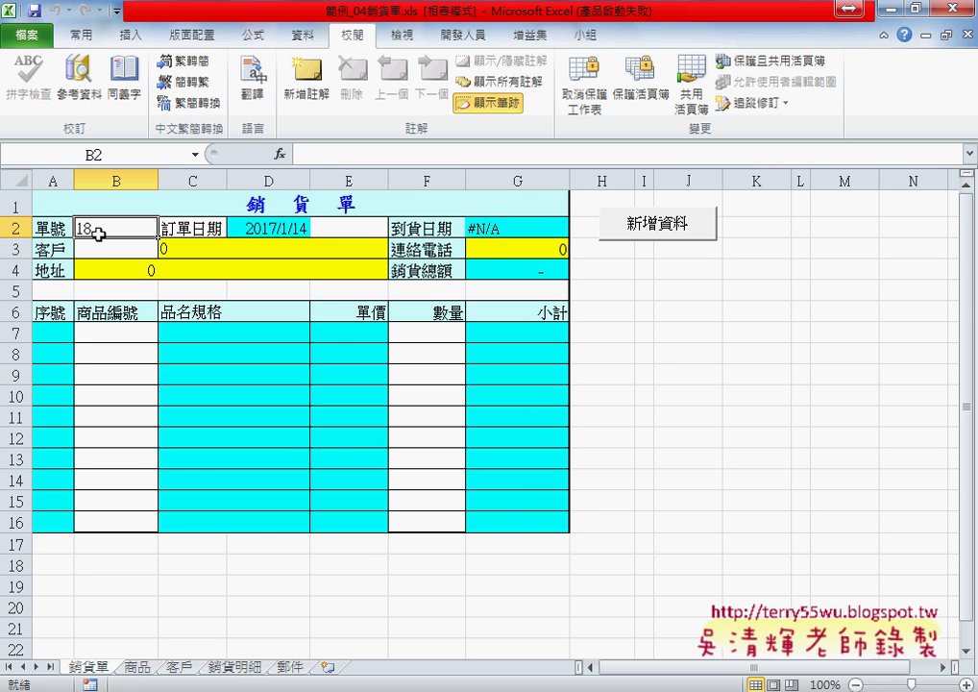
Step: Set the delivery speed in E2 to urgent and pick the customer number in B3
click(370, 231)
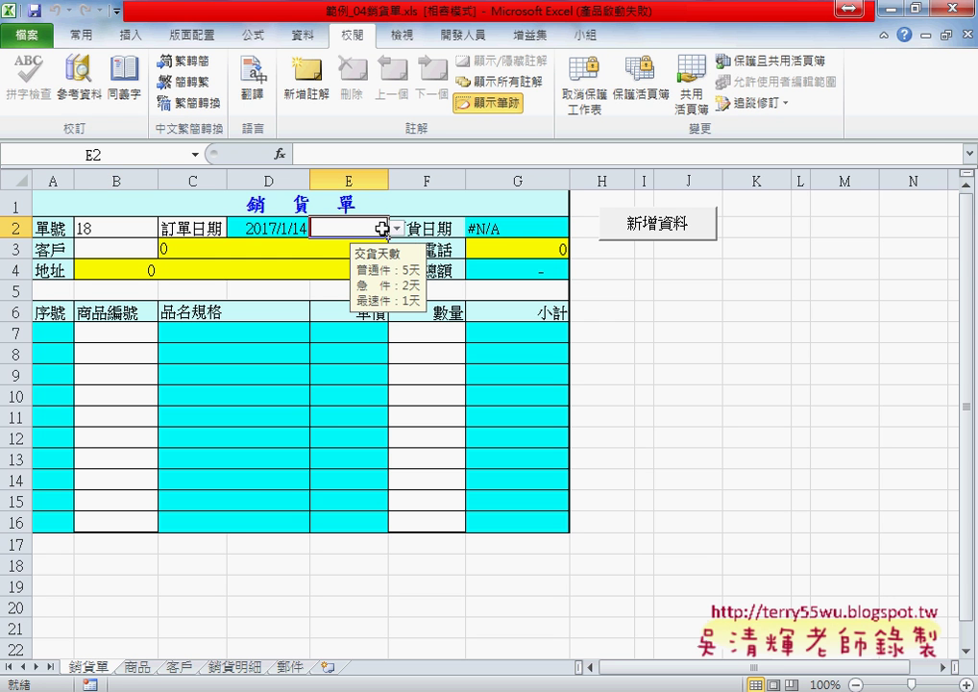
click(396, 228)
click(351, 254)
click(134, 249)
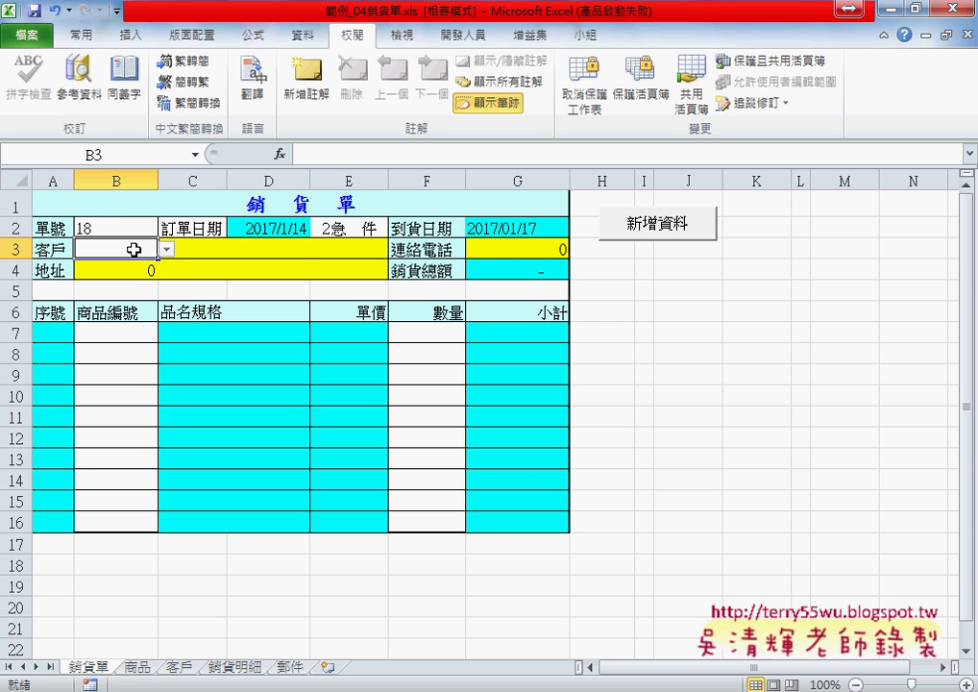
click(166, 249)
click(91, 275)
Step: Choose product A2101 in B7 and product A1103 in B8
click(109, 334)
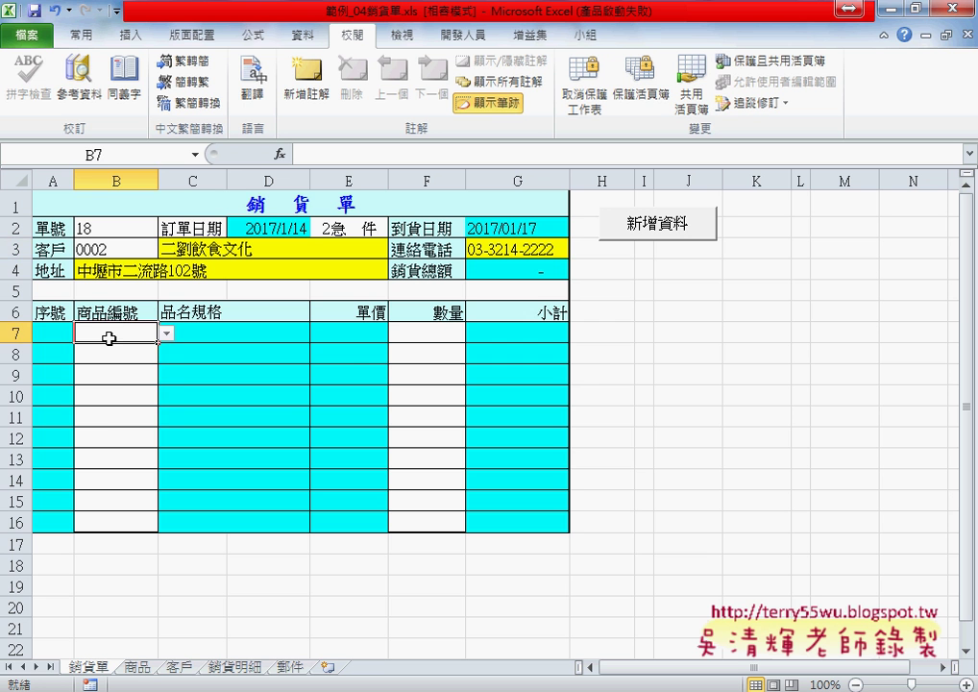
click(166, 332)
click(140, 372)
click(144, 354)
click(167, 355)
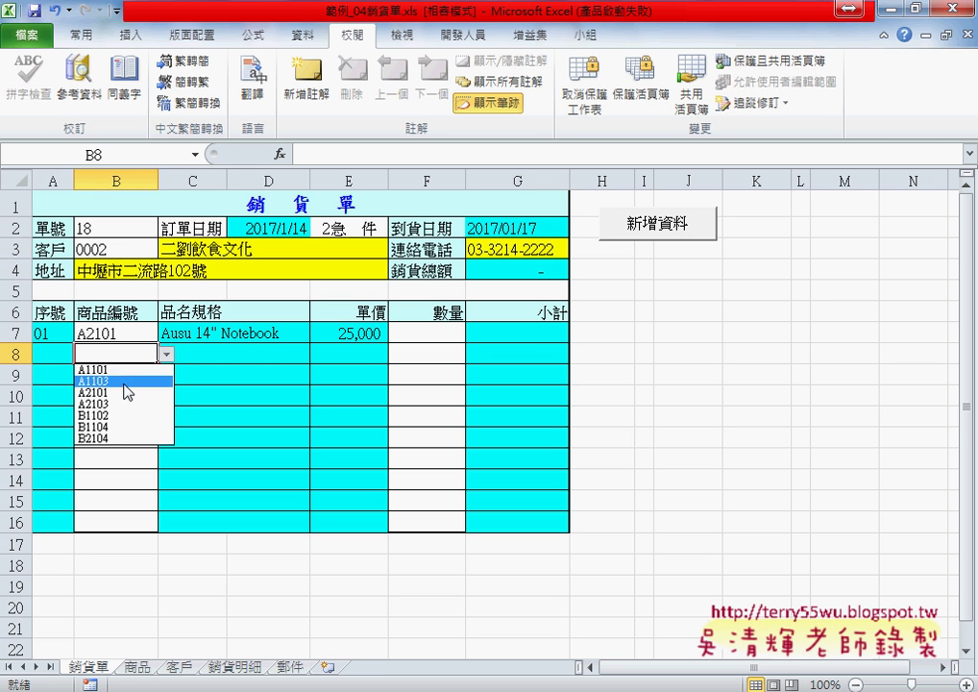
click(125, 381)
Step: Set quantity 2 for both lines in F7 and F8, then append the order with 新增資料
click(413, 327)
click(474, 333)
click(423, 359)
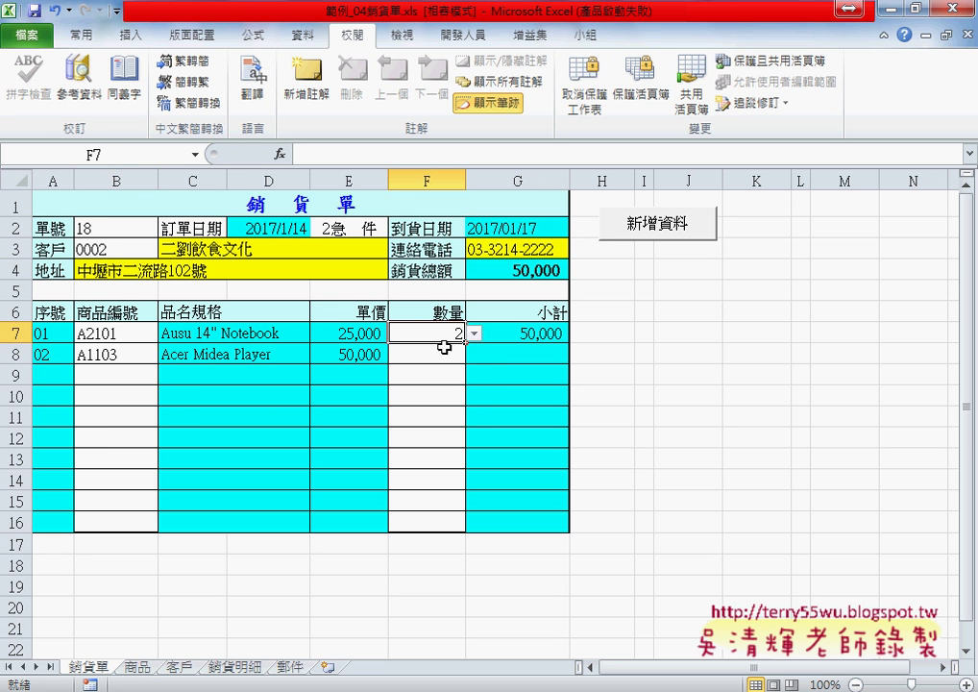
click(432, 355)
click(474, 355)
click(398, 381)
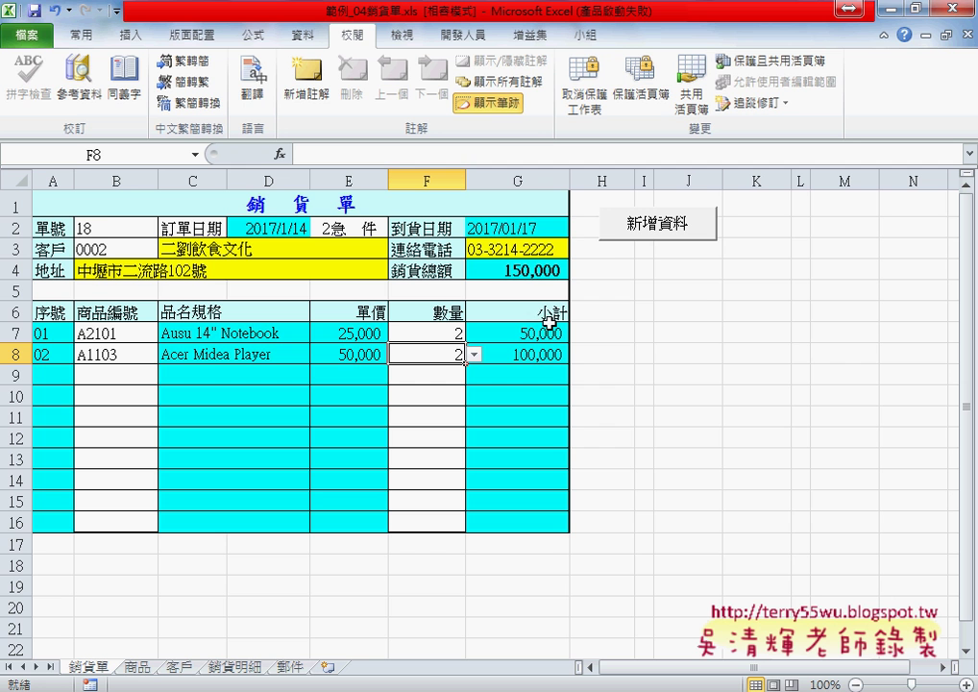
click(660, 236)
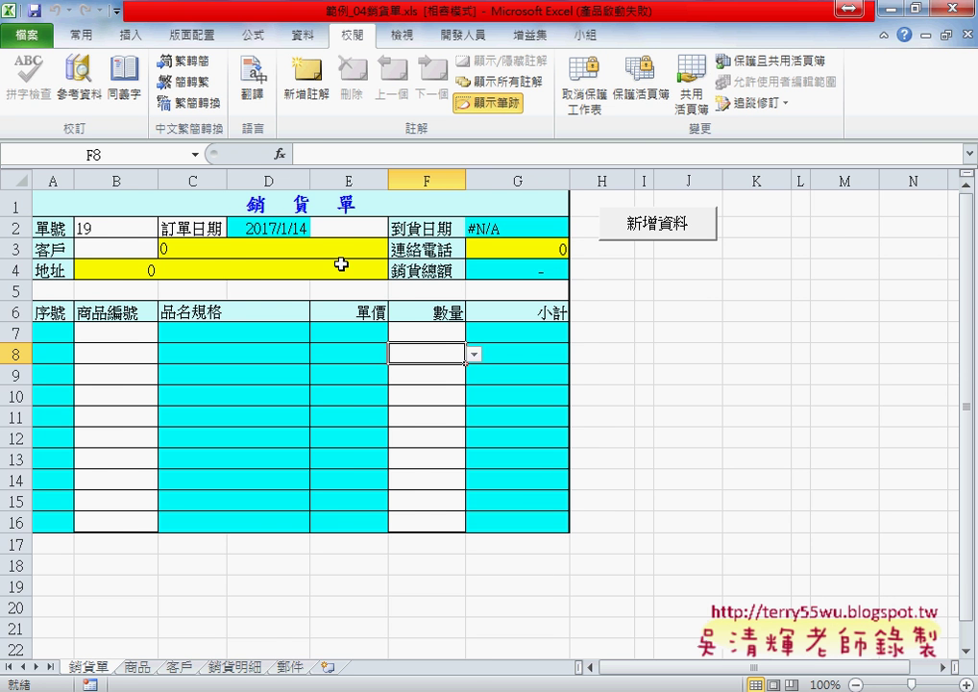
click(245, 670)
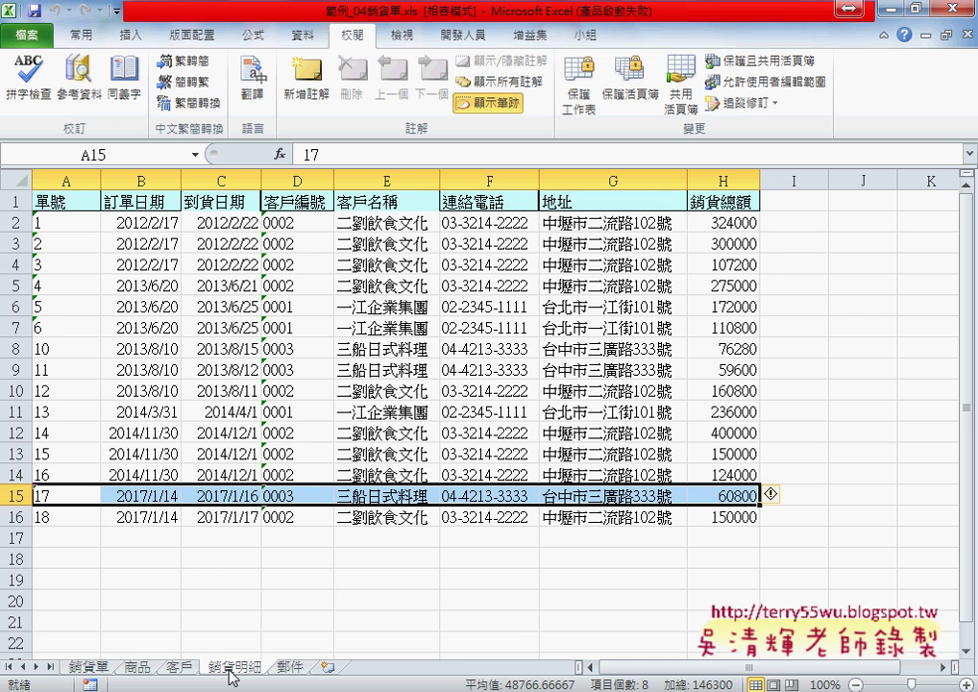
click(88, 668)
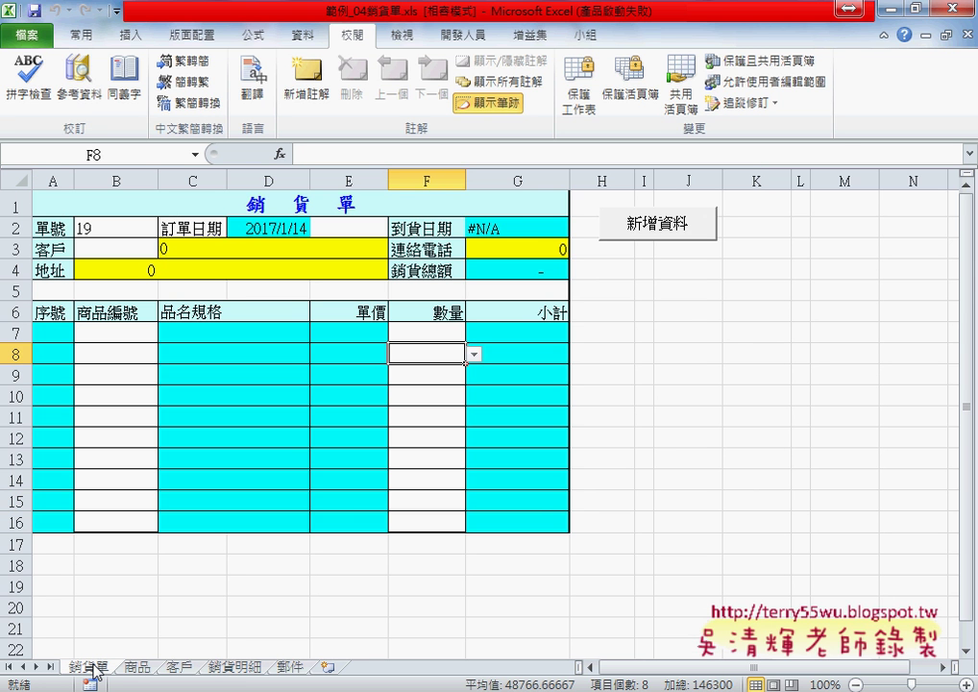